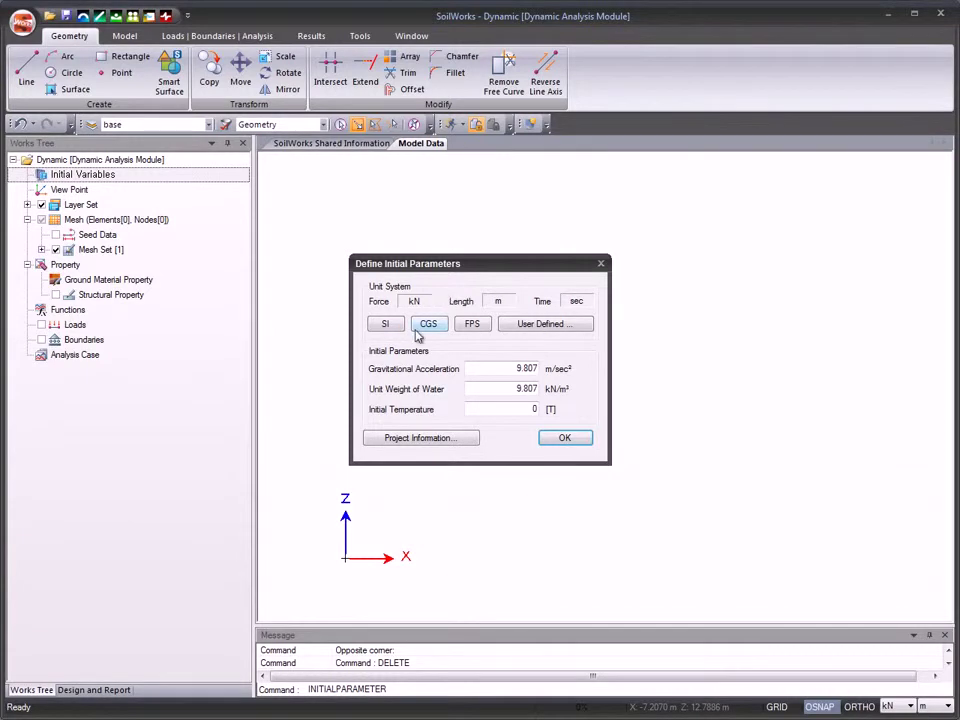
# Accept kN, m and sec units with 9.807 gravity and water unit weight as initial parameters.
pyautogui.click(511, 336)
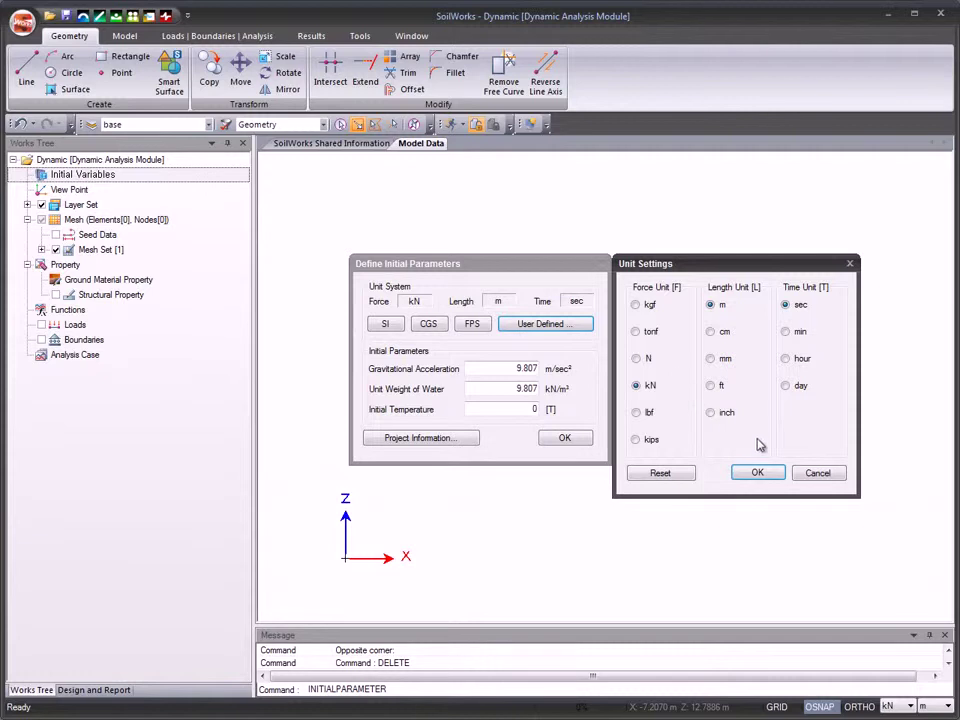
pyautogui.click(775, 473)
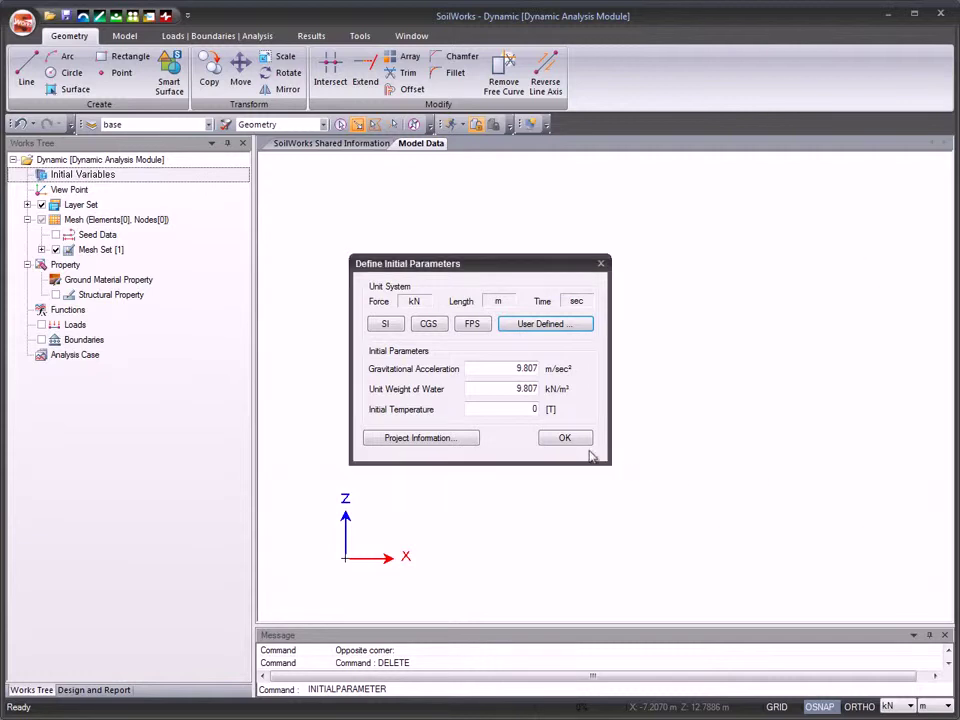
pyautogui.click(570, 440)
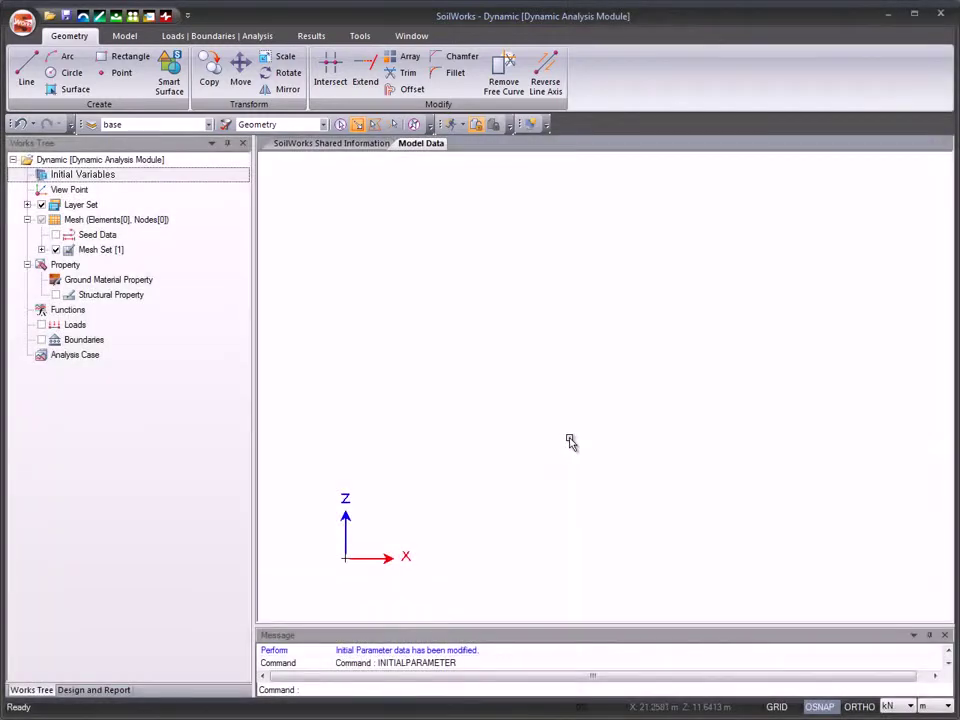
# Import the Abutment .dwg drawing, showing the abutment, piles and soil layer outlines.
pyautogui.click(22, 21)
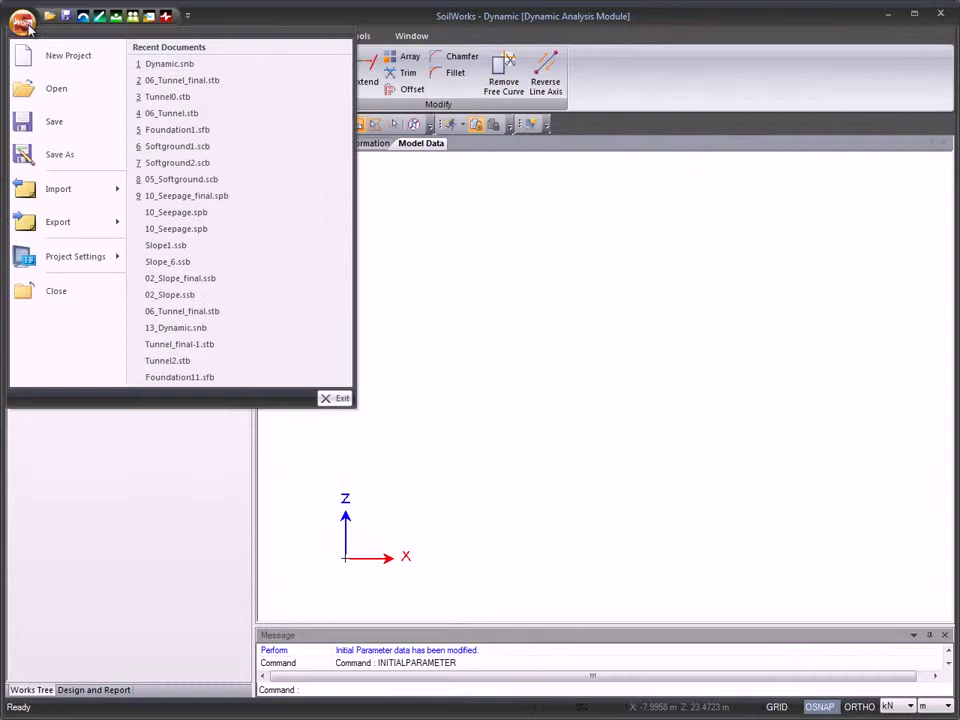
pyautogui.moveTo(81, 190)
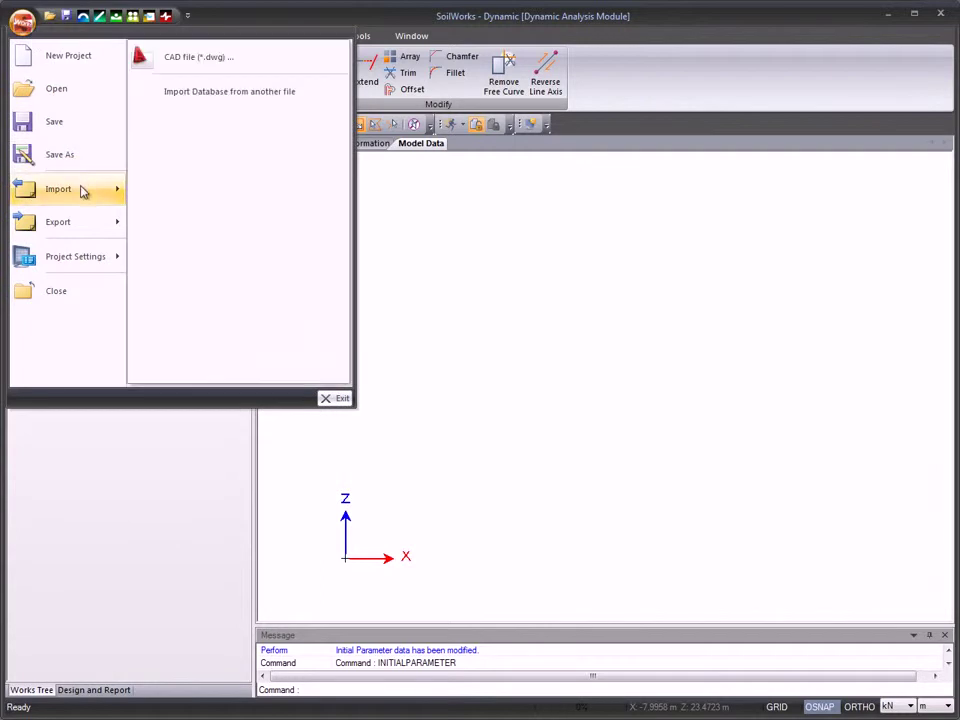
pyautogui.click(235, 70)
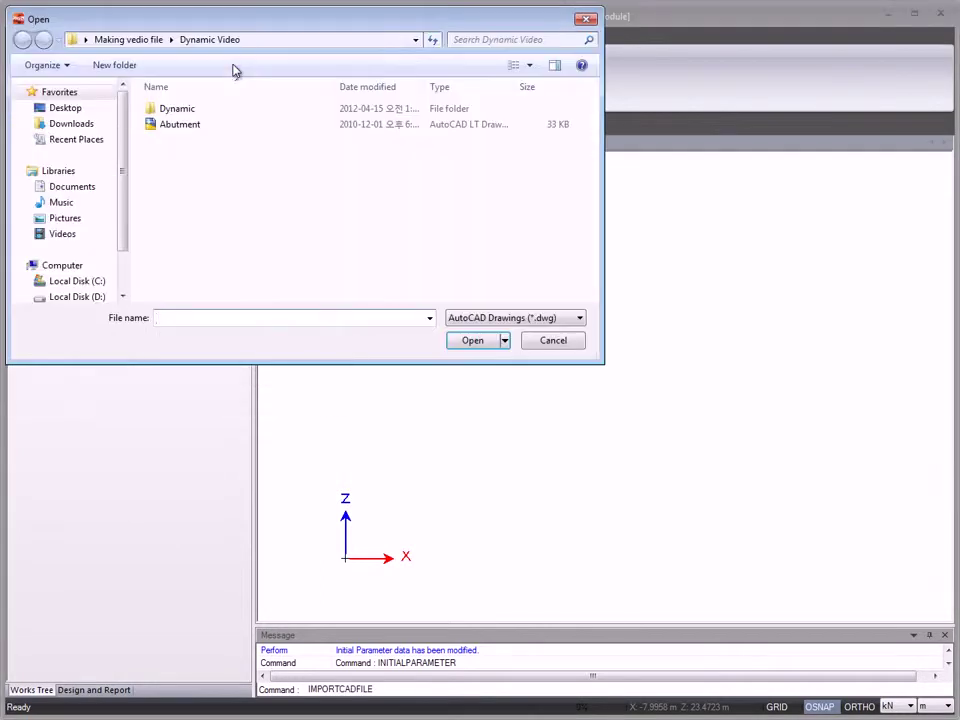
pyautogui.click(245, 130)
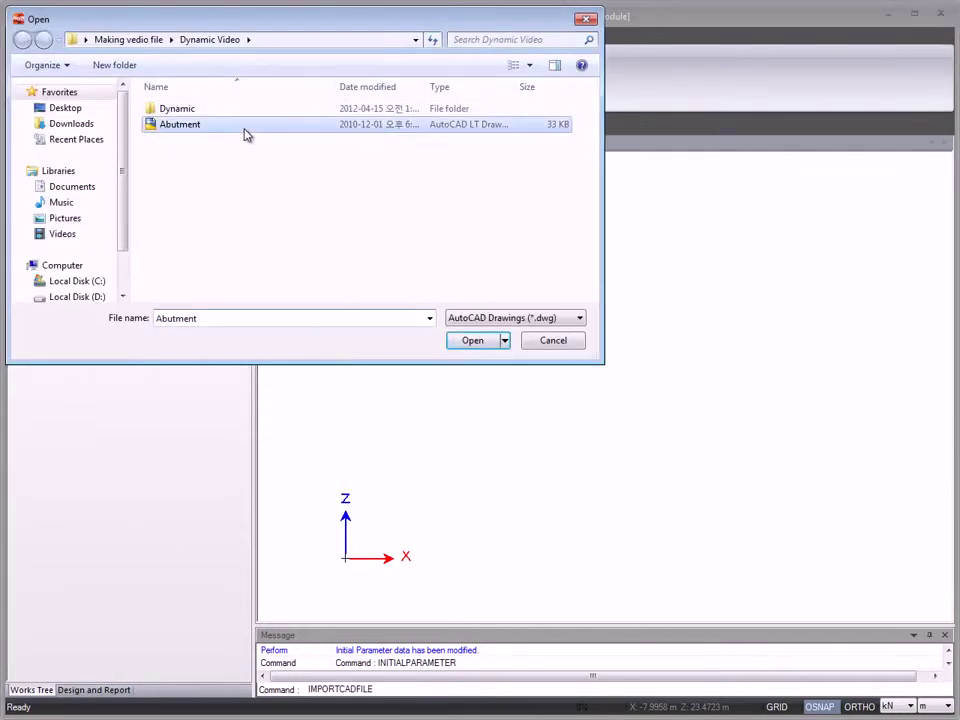
pyautogui.click(476, 343)
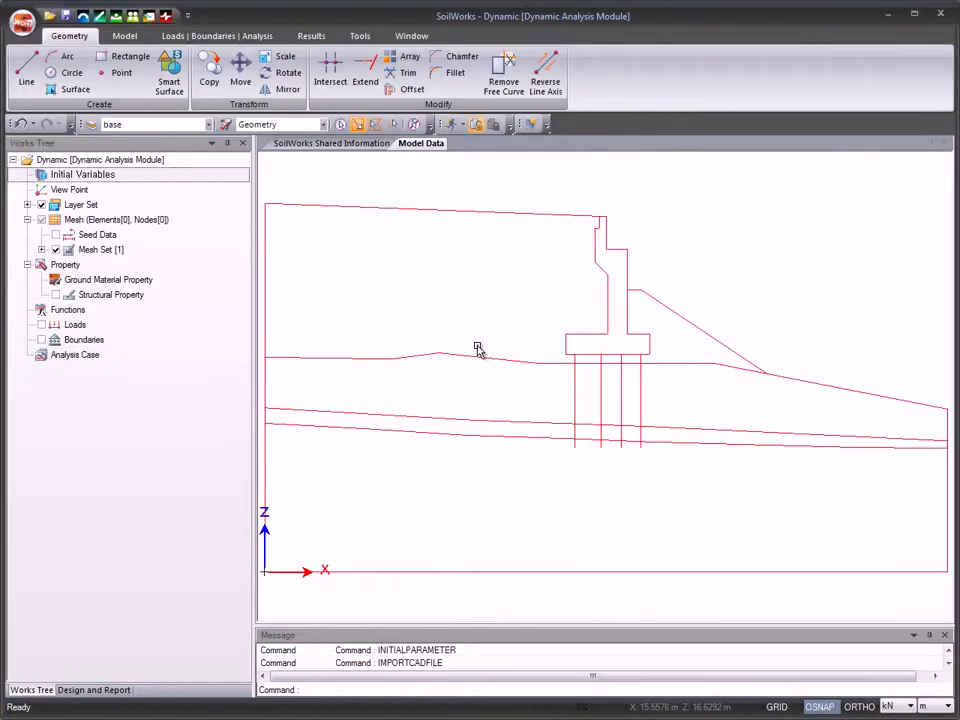
pyautogui.click(121, 36)
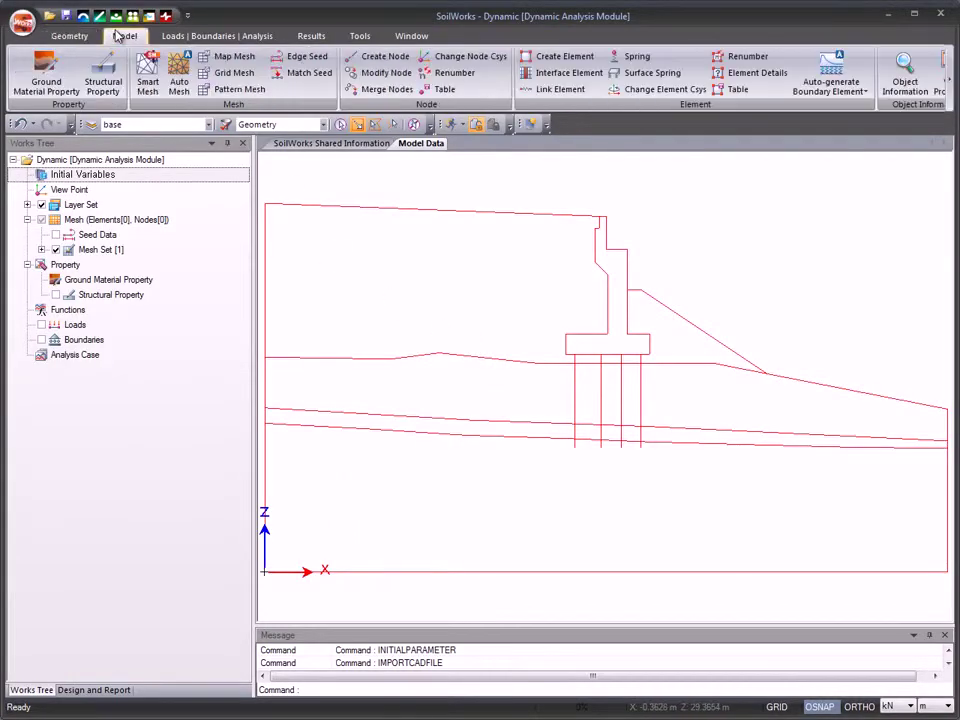
# Browse the 8.8 Granite#3-Dynamic Characteristics database with Mohr-Coulomb, then close, keeping the five materials.
pyautogui.click(68, 66)
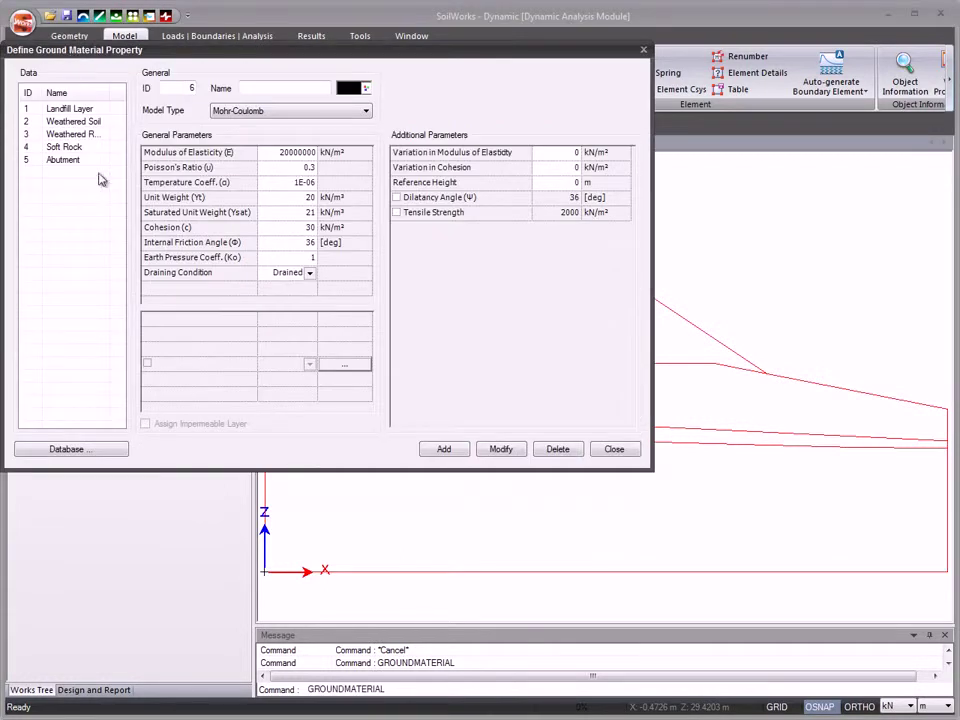
pyautogui.click(101, 452)
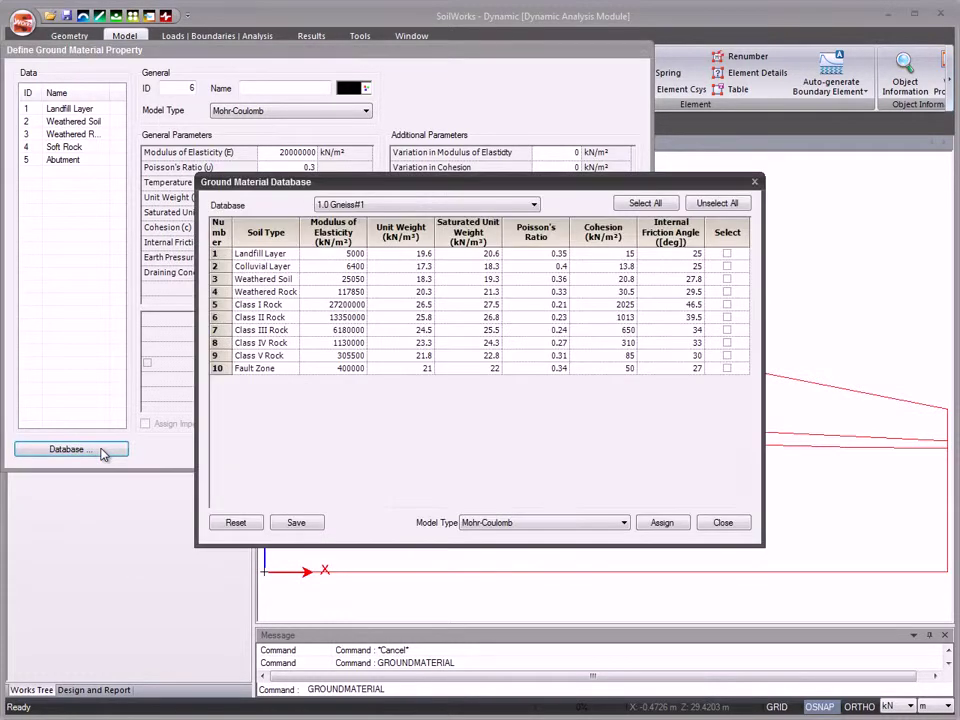
pyautogui.click(516, 205)
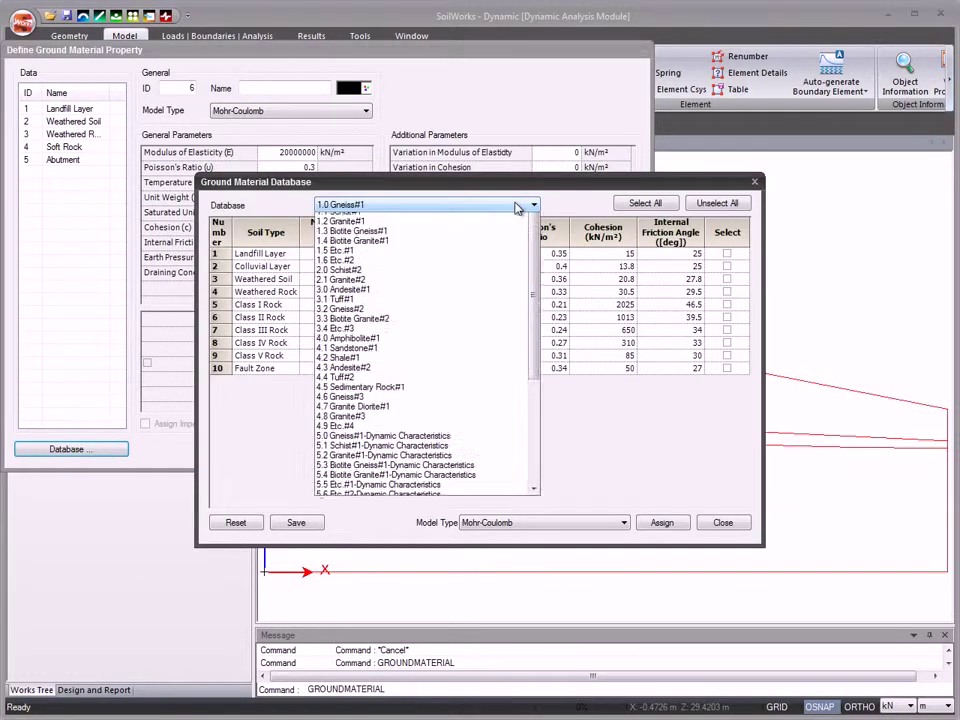
pyautogui.moveTo(533, 290); pyautogui.dragTo(534, 396)
pyautogui.click(489, 491)
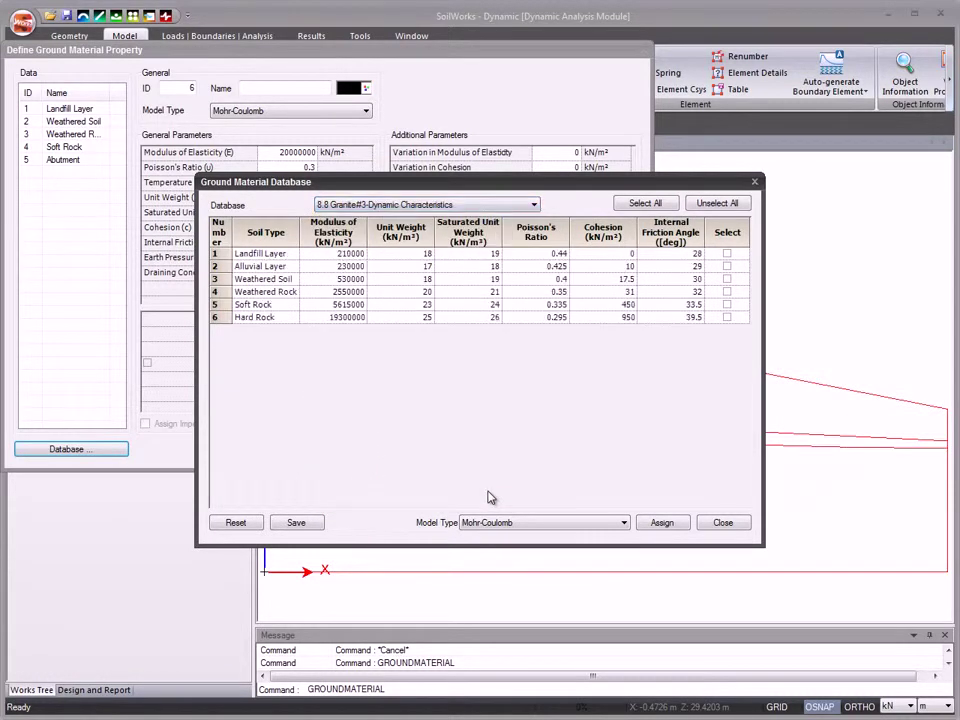
pyautogui.click(570, 525)
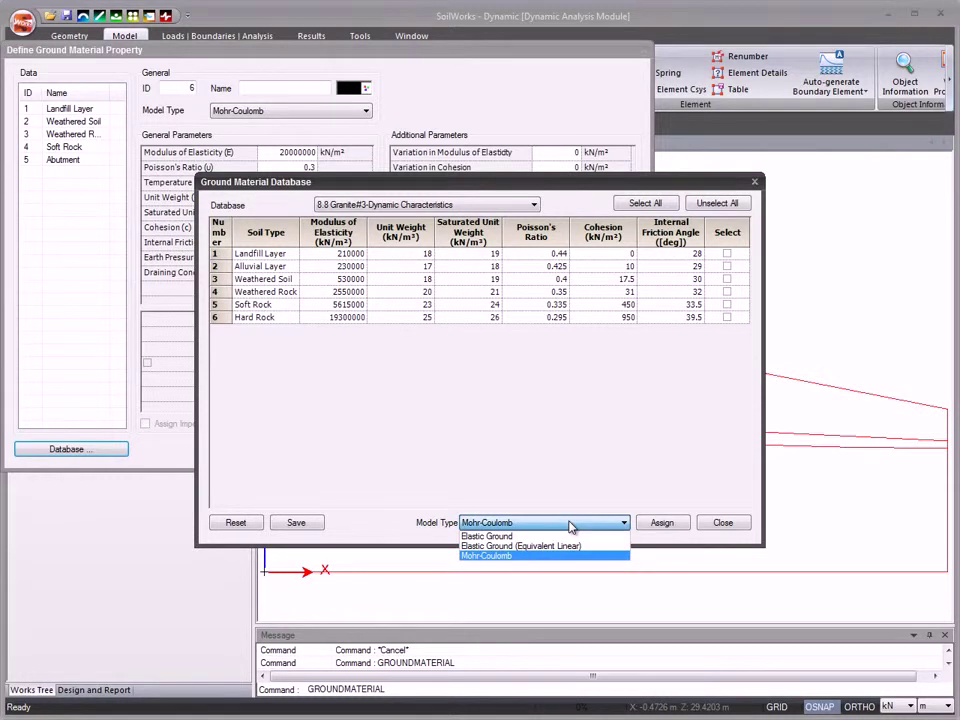
pyautogui.click(570, 524)
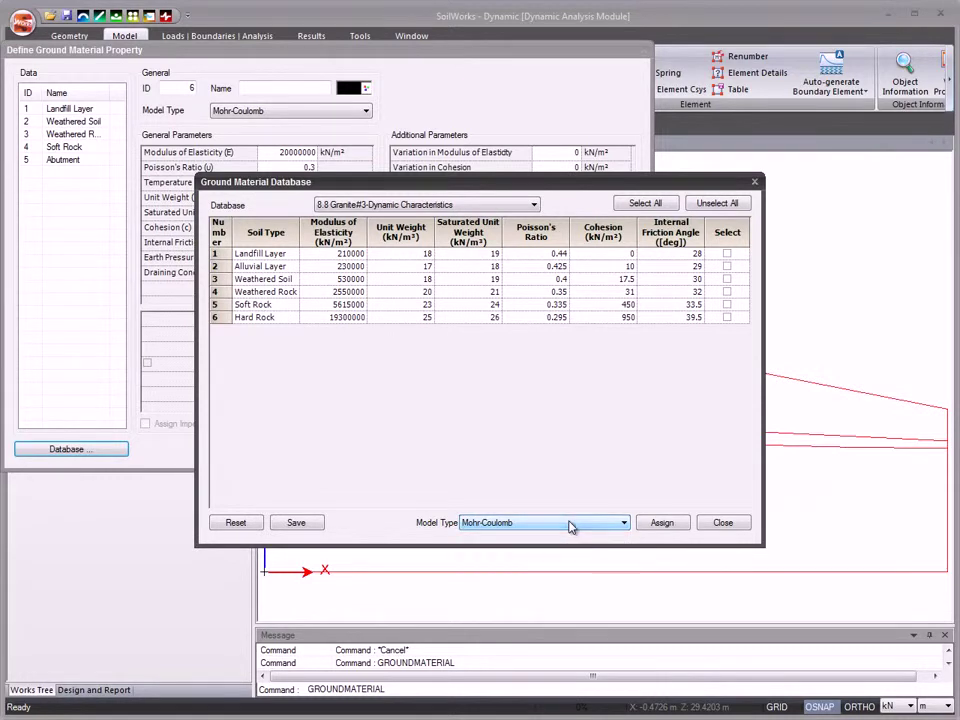
pyautogui.click(723, 522)
pyautogui.click(626, 452)
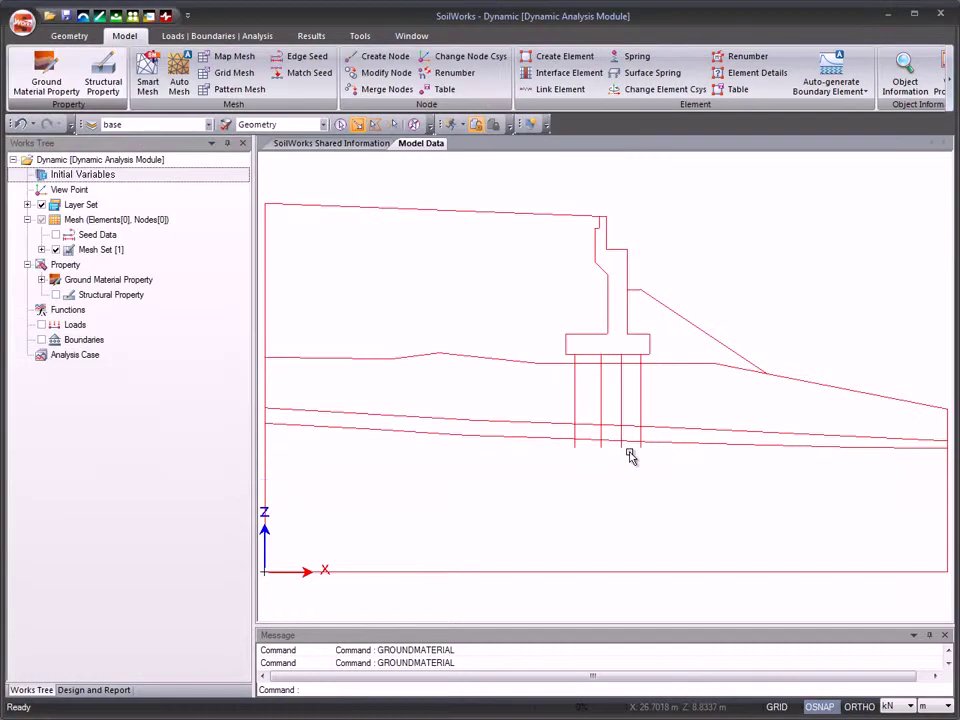
# Set up a Beam structural property using the CISC-CSA(SI) standard with an H section shape.
pyautogui.click(117, 69)
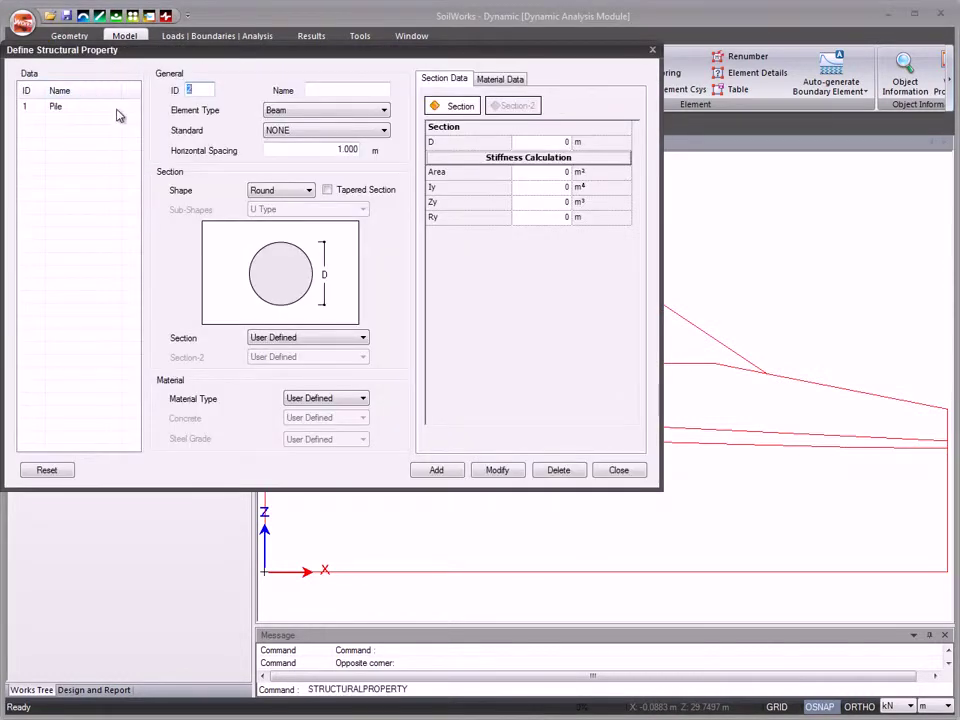
pyautogui.click(359, 113)
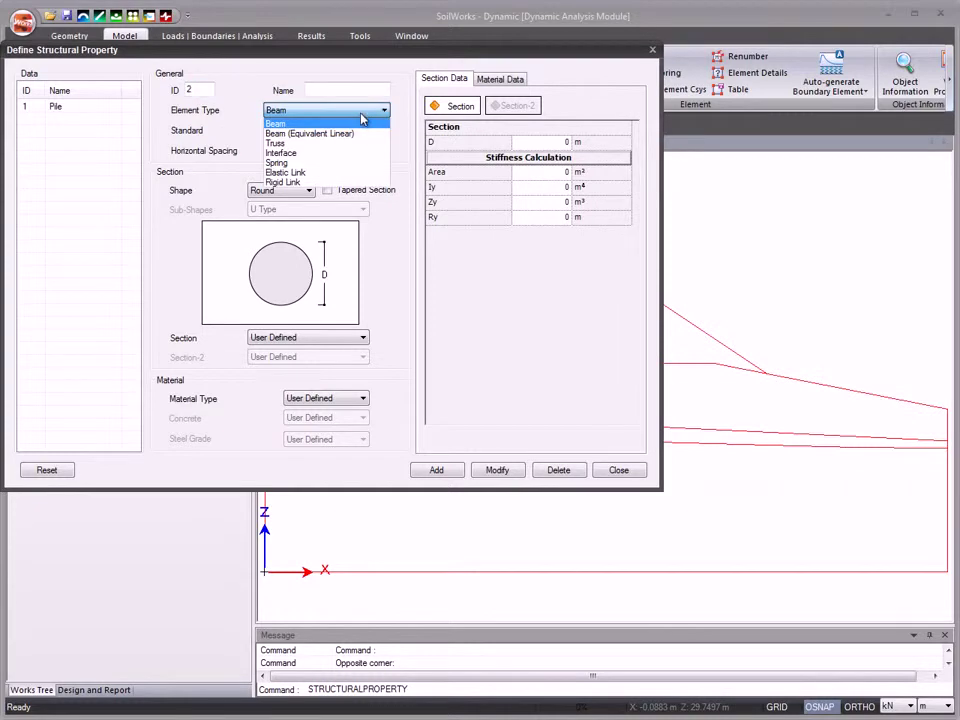
pyautogui.click(362, 121)
pyautogui.click(362, 132)
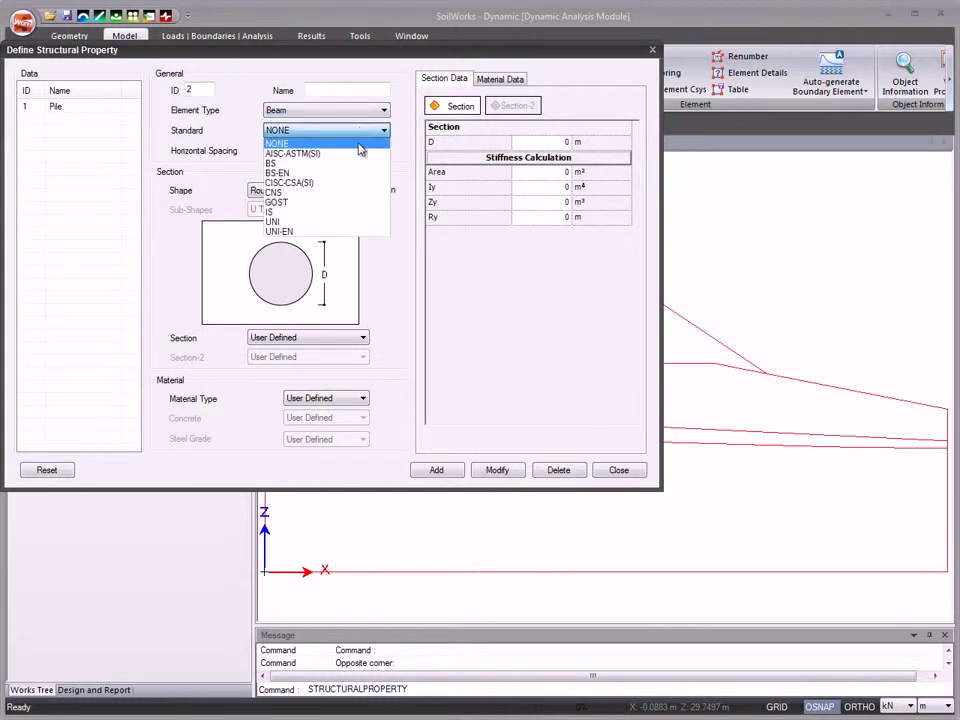
pyautogui.click(354, 185)
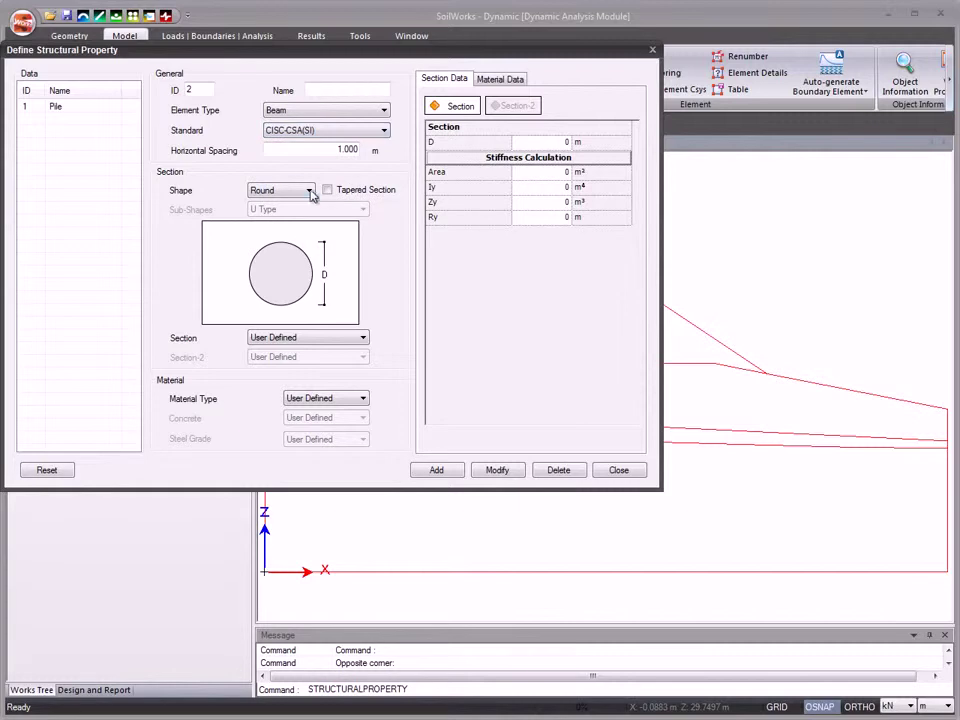
pyautogui.click(308, 192)
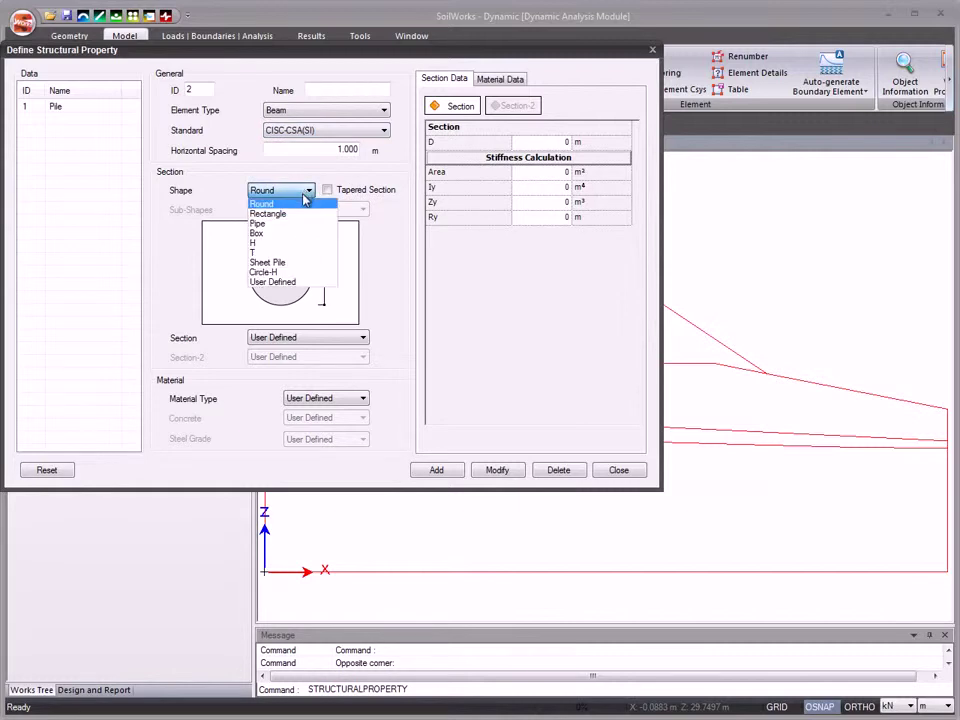
pyautogui.click(300, 243)
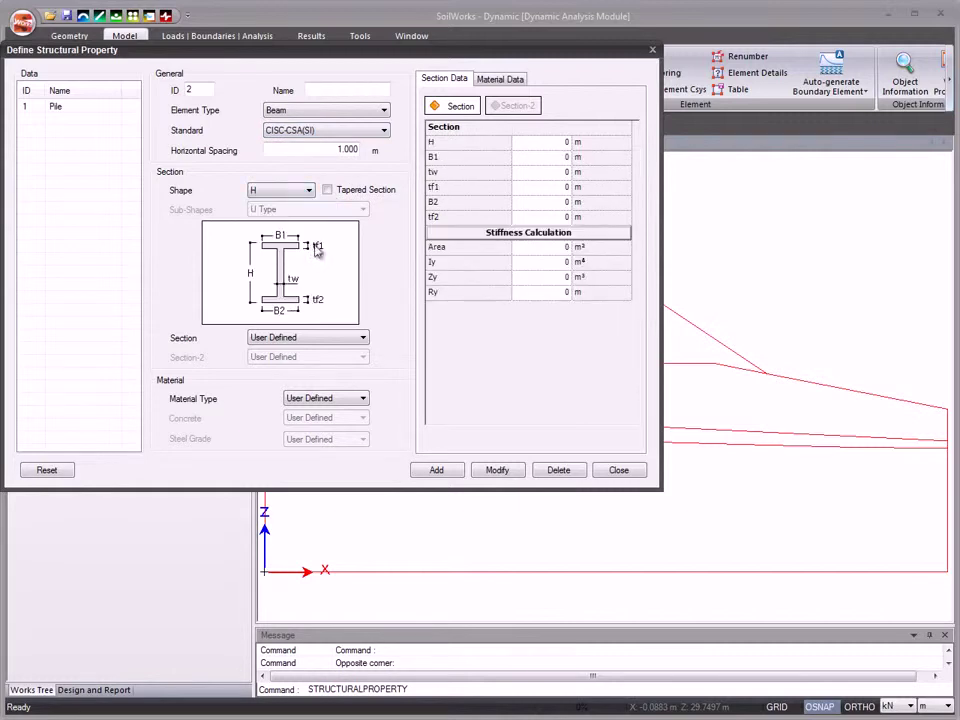
# Choose section HP360x174* in Steel grade 350G(H), then close Structural Property.
pyautogui.click(338, 344)
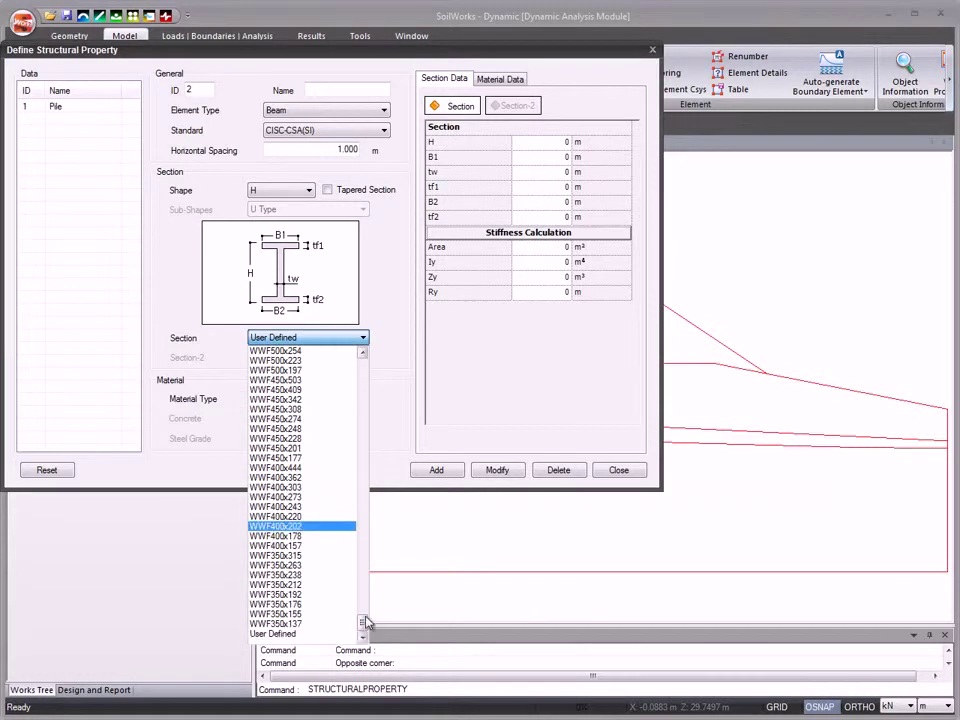
pyautogui.moveTo(364, 622); pyautogui.dragTo(370, 371)
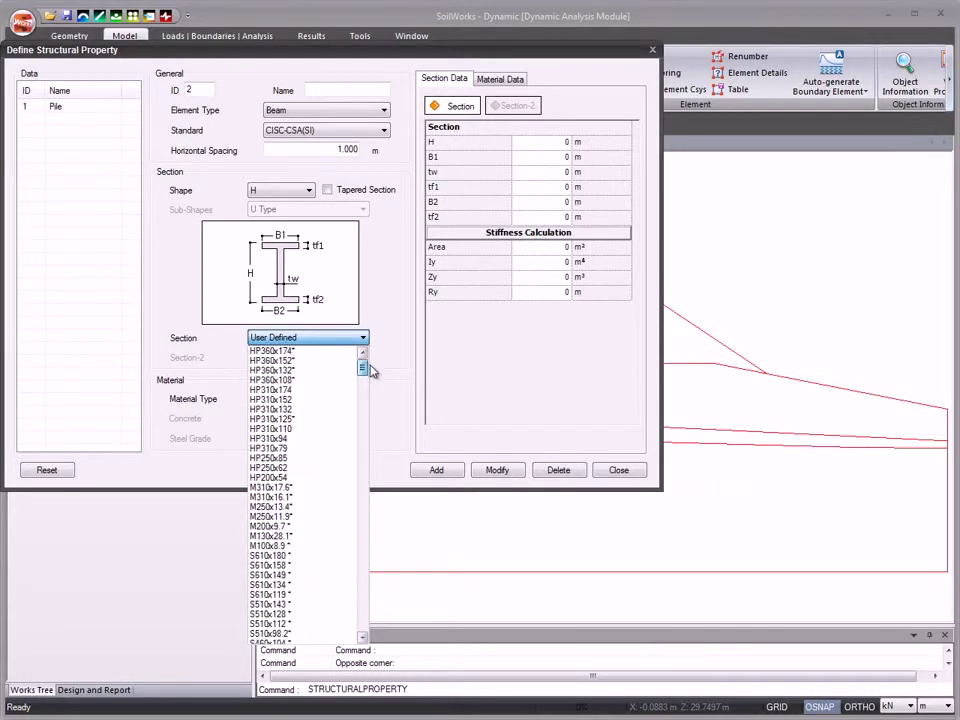
pyautogui.click(306, 356)
pyautogui.click(362, 398)
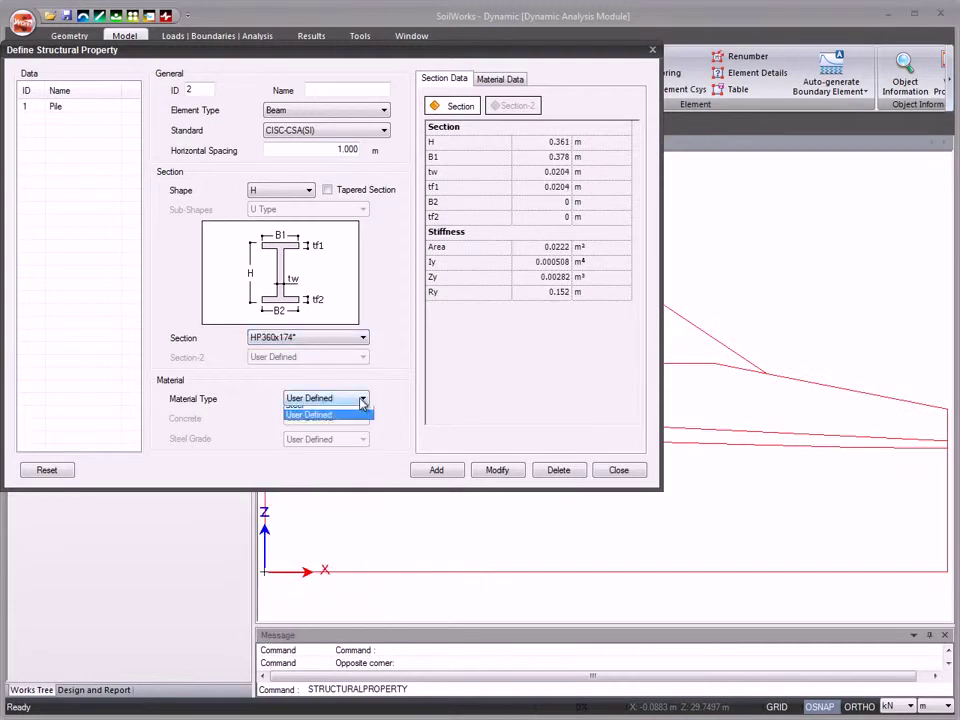
pyautogui.click(358, 422)
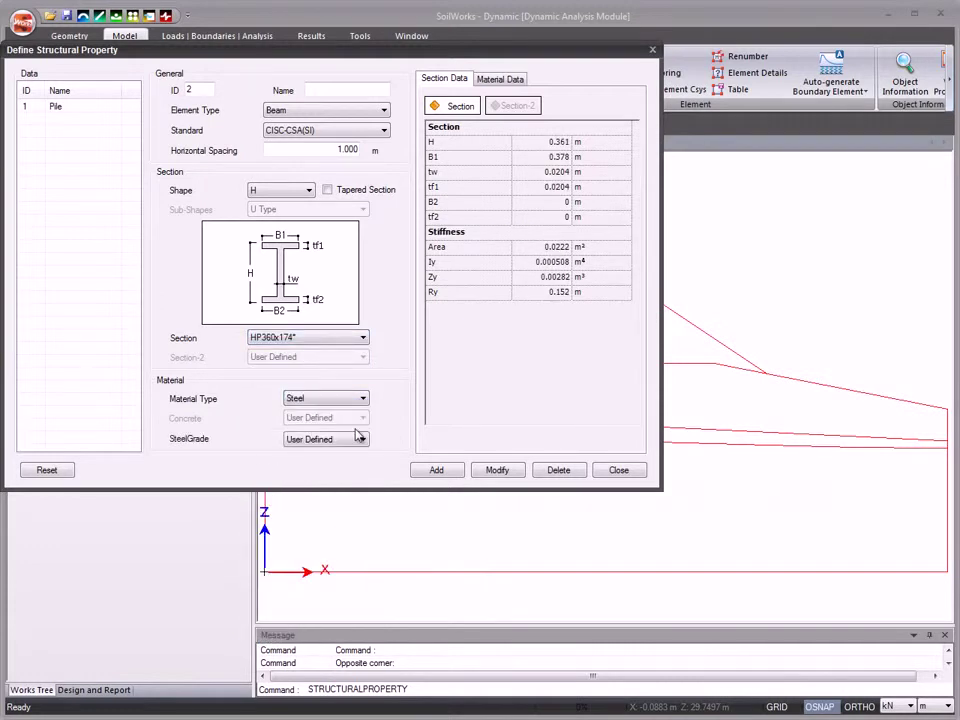
pyautogui.click(360, 439)
pyautogui.moveTo(366, 640); pyautogui.dragTo(364, 504)
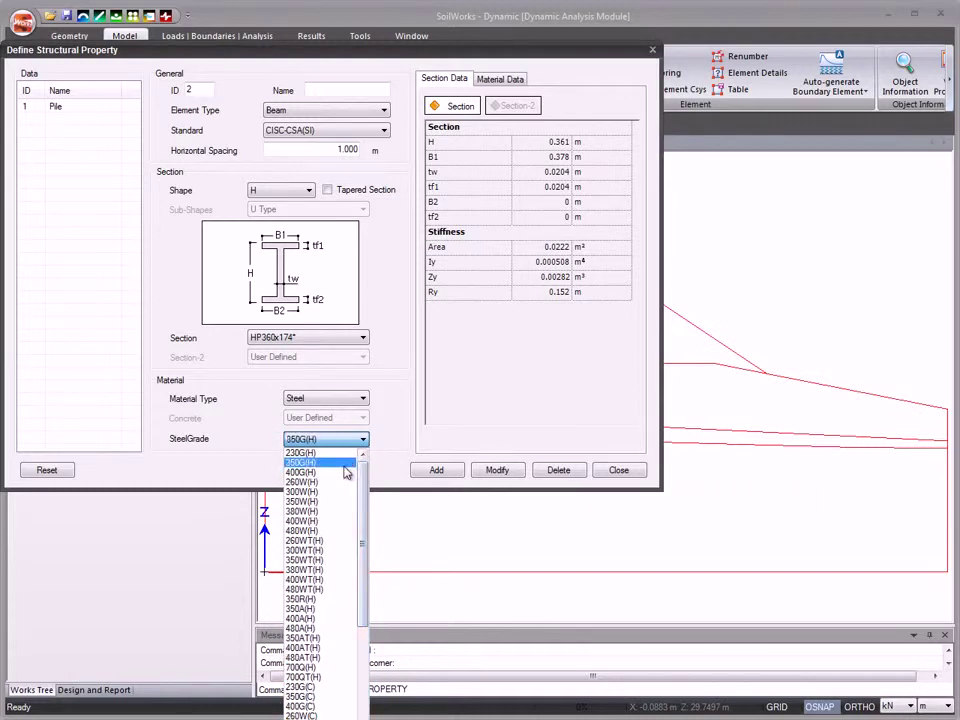
pyautogui.click(344, 463)
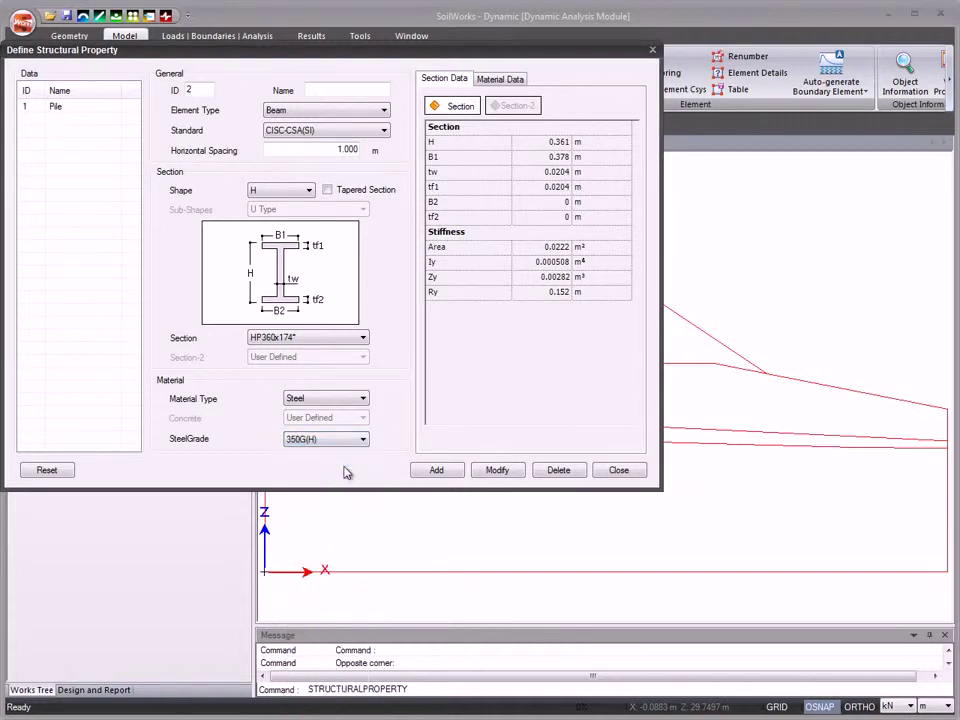
pyautogui.click(618, 470)
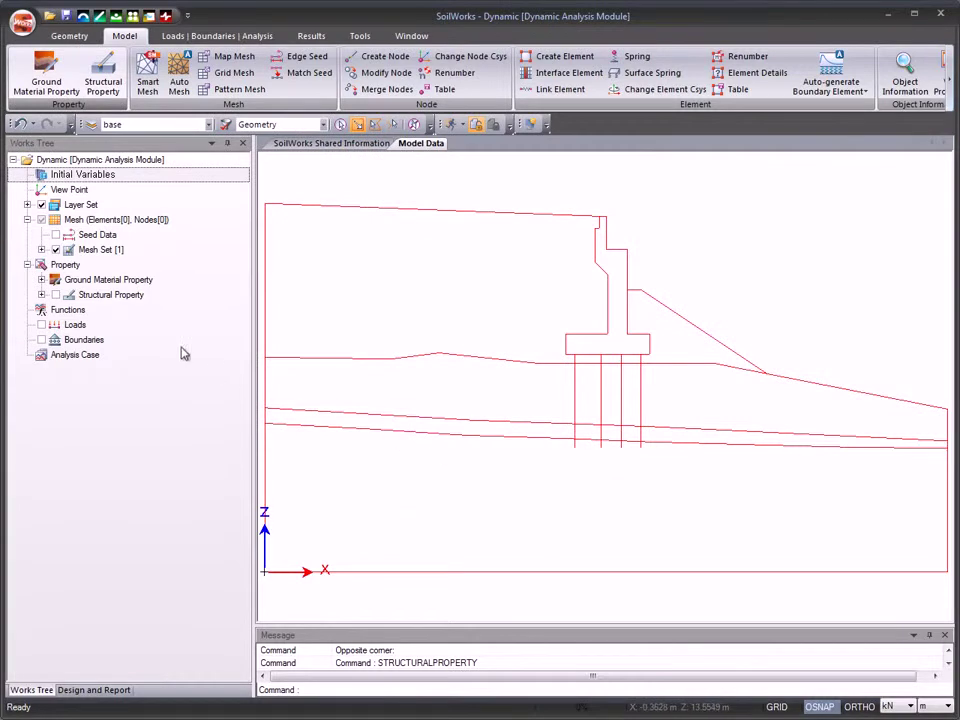
# Window-select the four pile curves under the footing and assign them '1 : Pile [Beam]'.
pyautogui.click(41, 295)
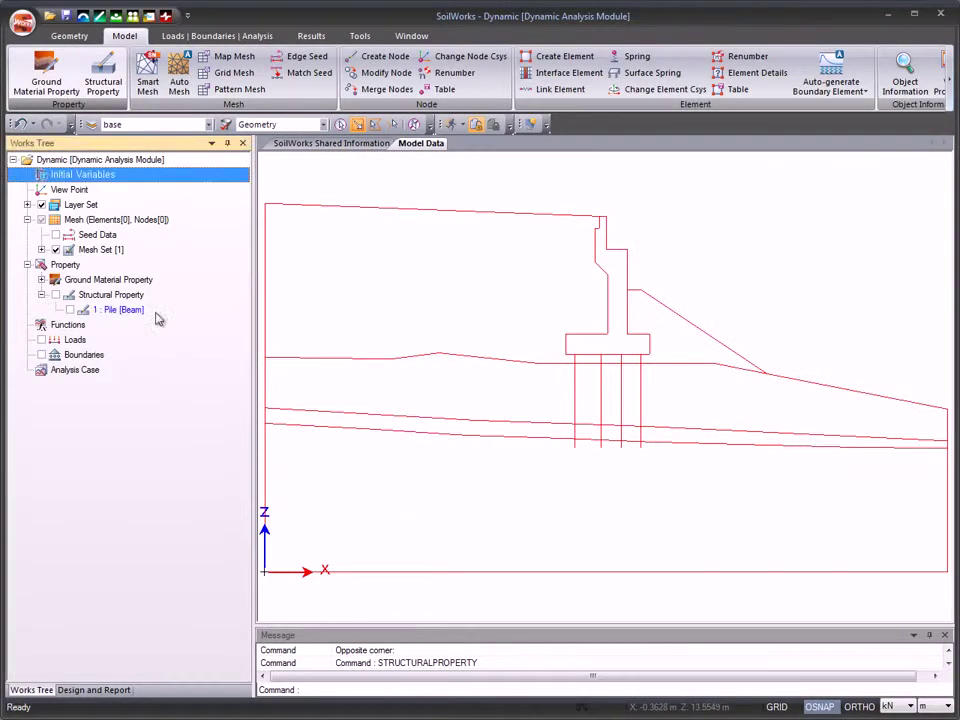
pyautogui.click(570, 345)
pyautogui.click(579, 446)
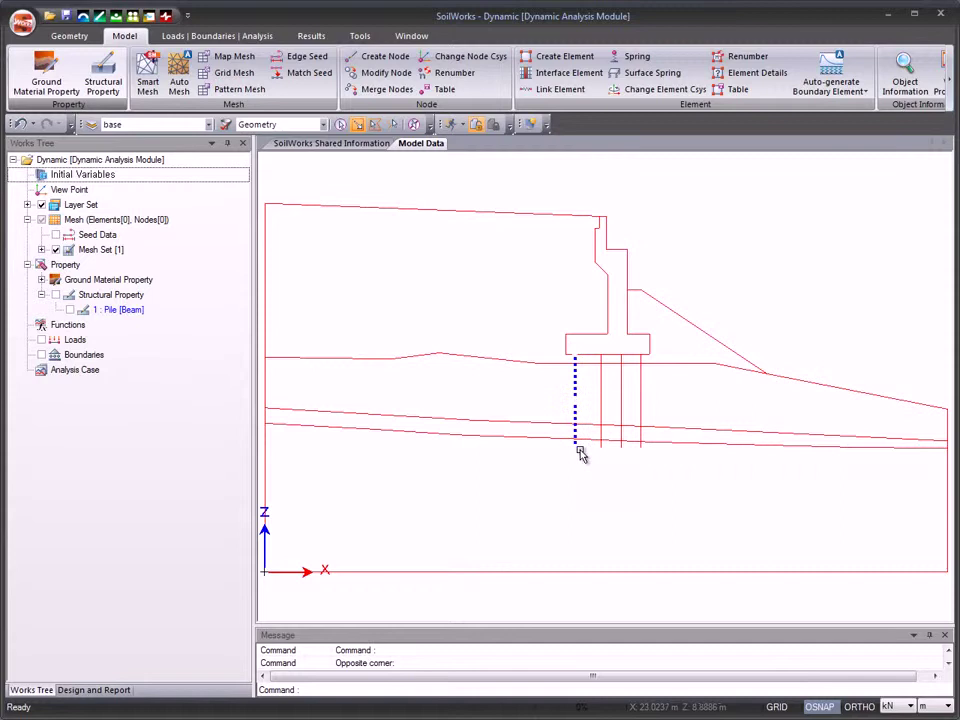
pyautogui.click(603, 354)
pyautogui.click(613, 466)
pyautogui.click(619, 352)
pyautogui.click(630, 454)
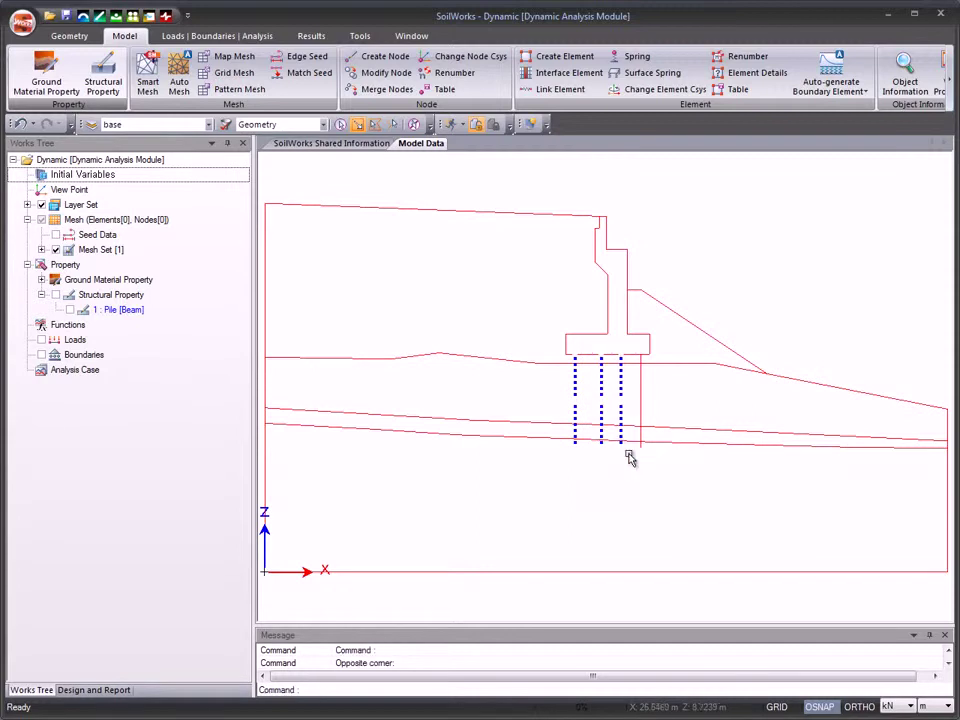
pyautogui.click(640, 358)
pyautogui.click(645, 458)
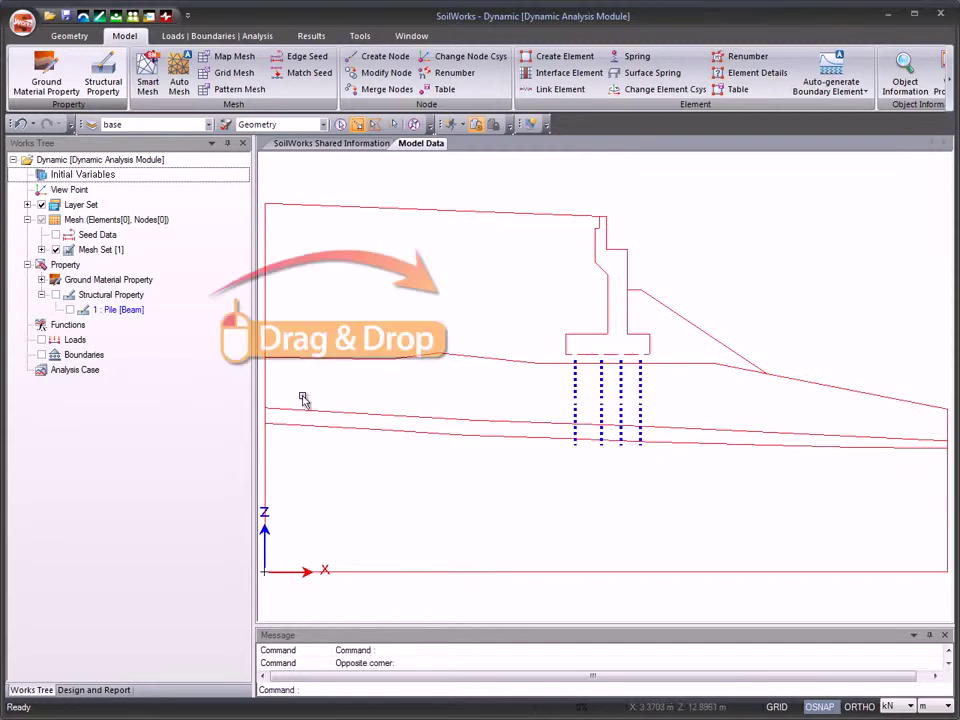
pyautogui.moveTo(125, 310); pyautogui.dragTo(481, 318)
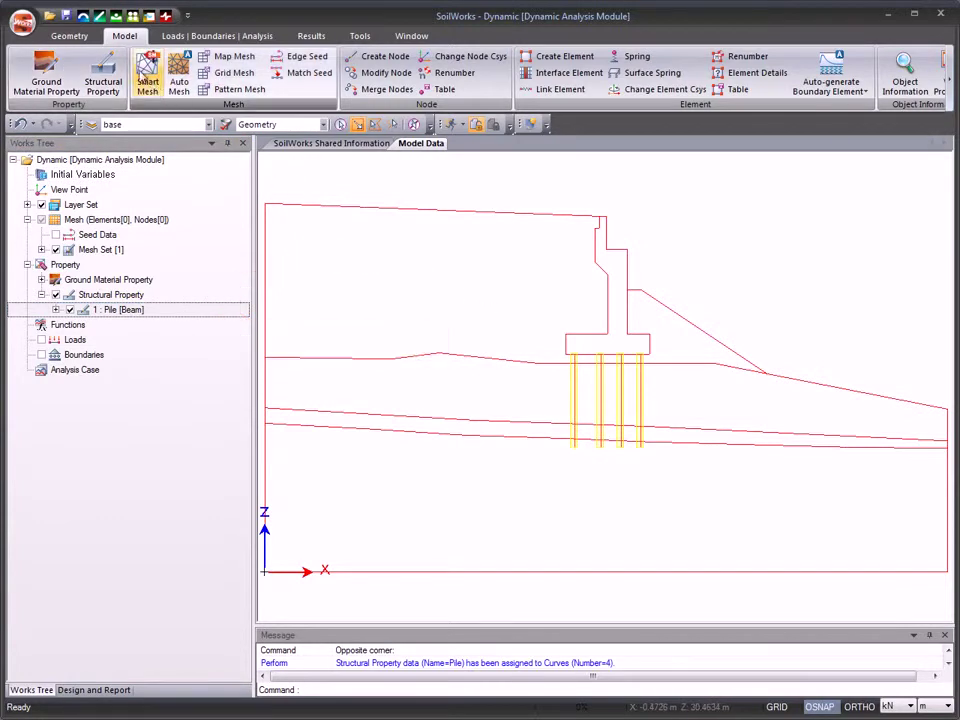
pyautogui.click(69, 36)
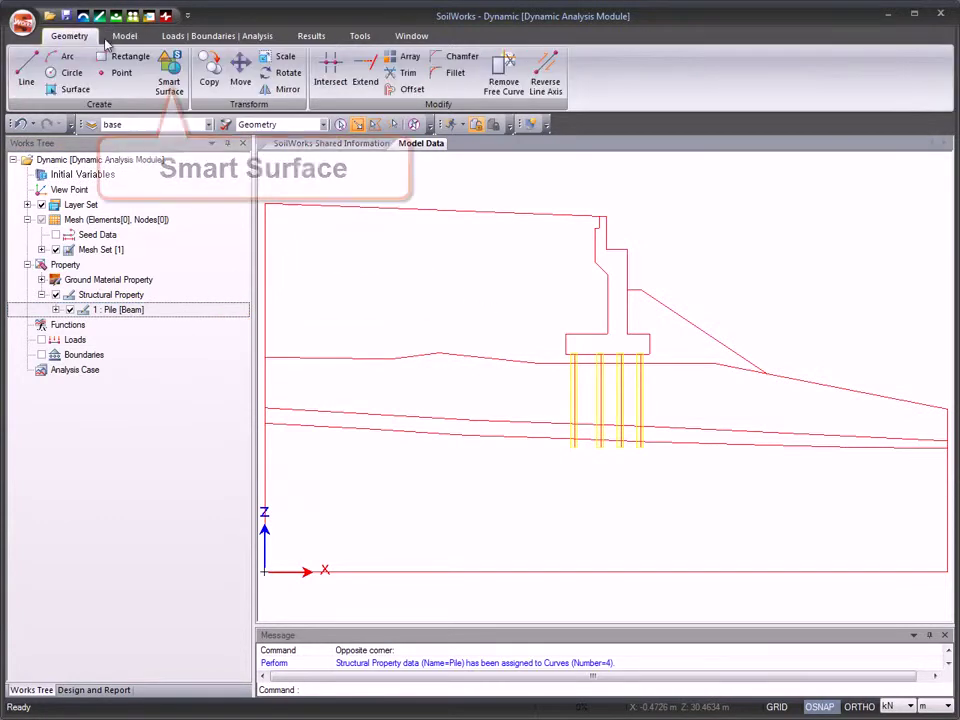
# Generate Smart Surfaces and assign Landfill Layer to the left, under-footing and backfill regions.
pyautogui.click(182, 68)
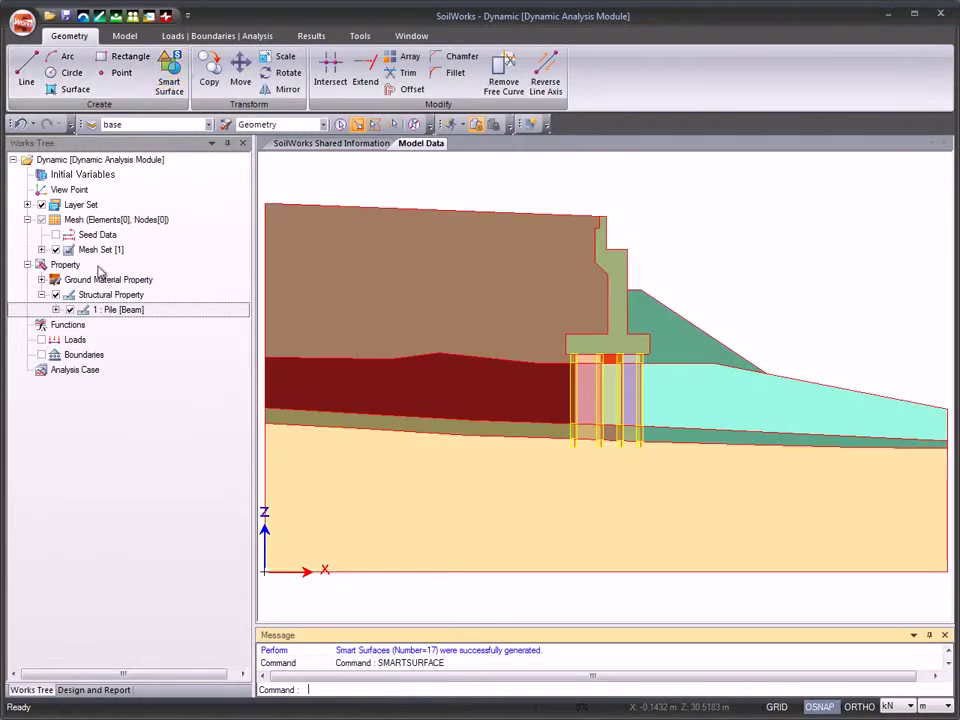
pyautogui.click(41, 279)
pyautogui.click(456, 312)
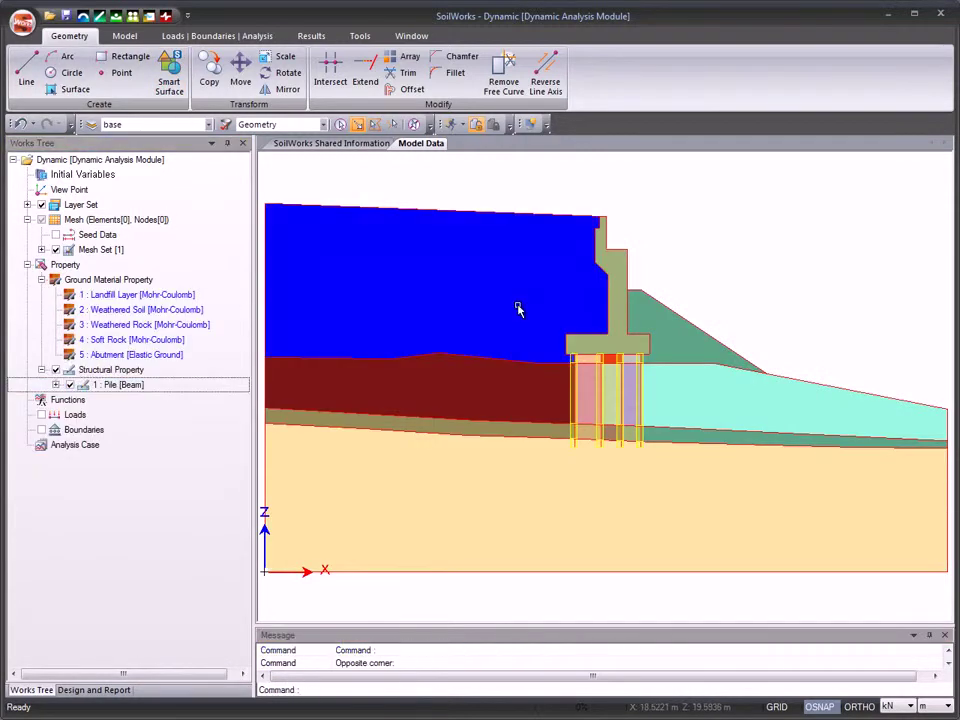
pyautogui.click(596, 362)
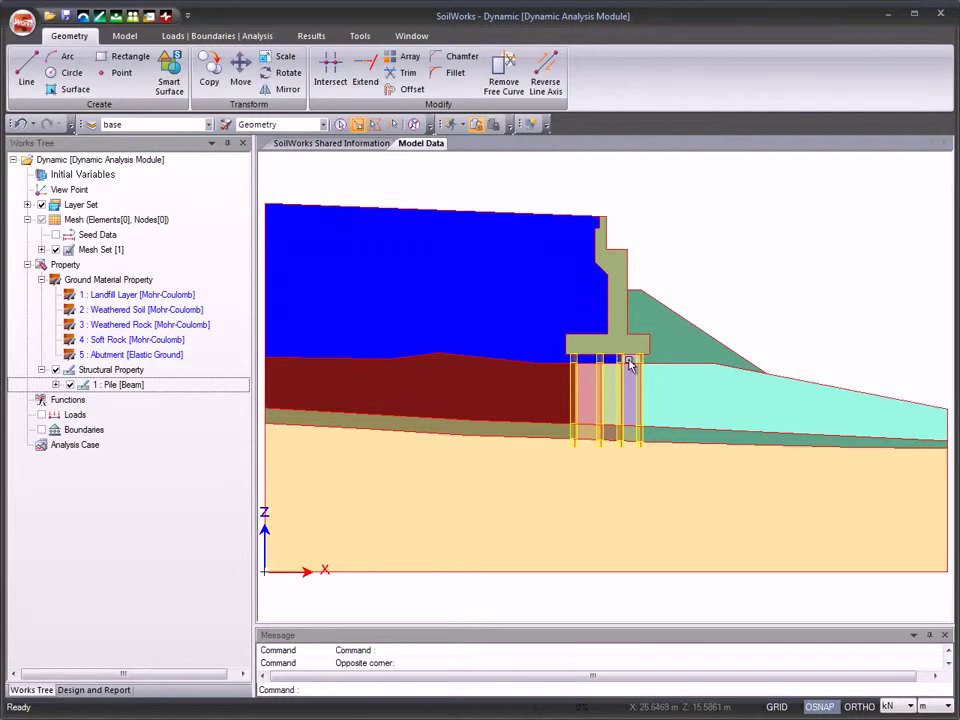
pyautogui.click(670, 353)
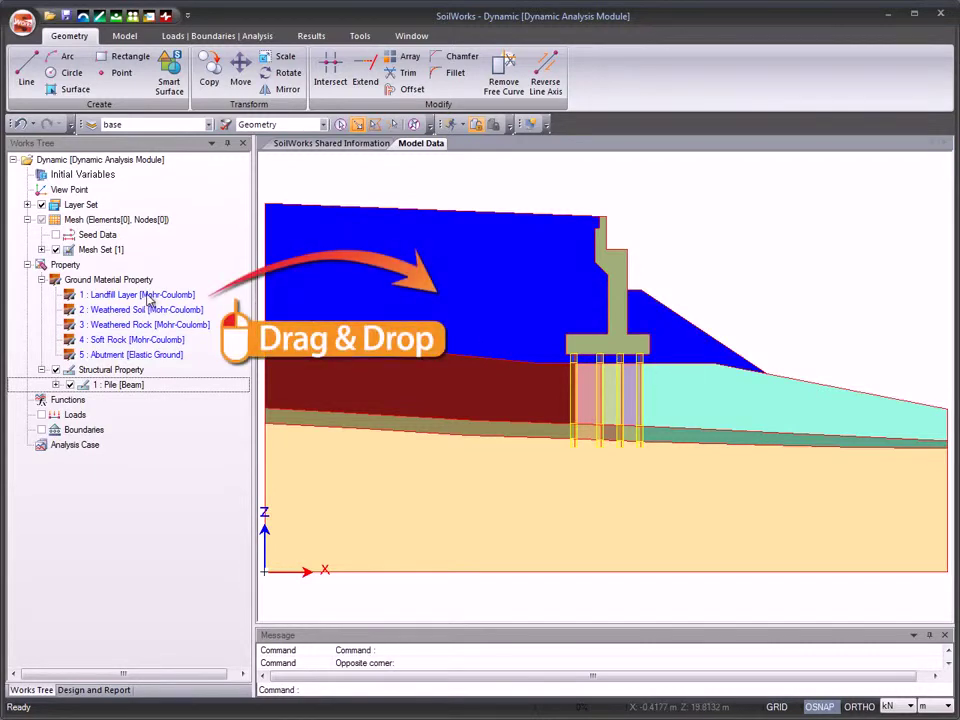
pyautogui.moveTo(136, 294); pyautogui.dragTo(424, 298)
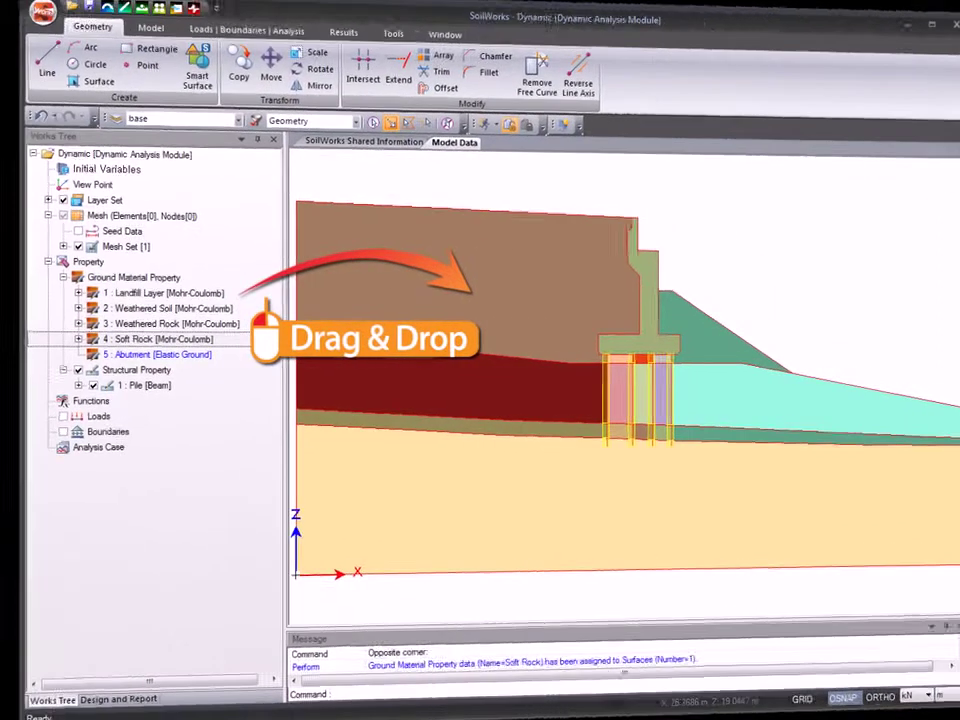
# Assign the Abutment material to the abutment wall and footing region.
pyautogui.click(617, 317)
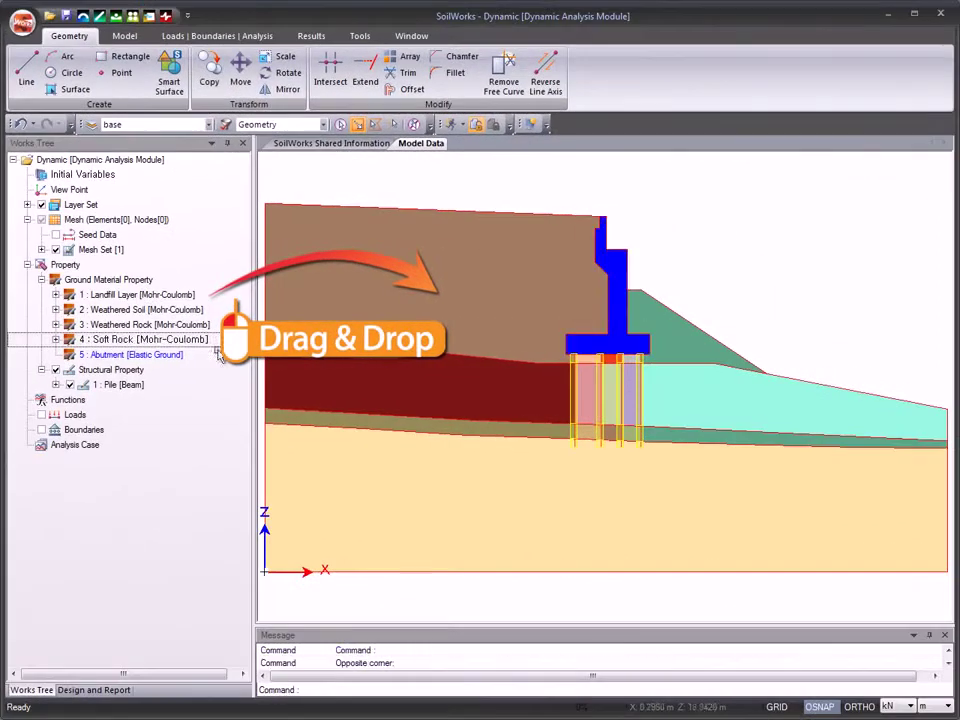
pyautogui.moveTo(130, 354); pyautogui.dragTo(412, 338)
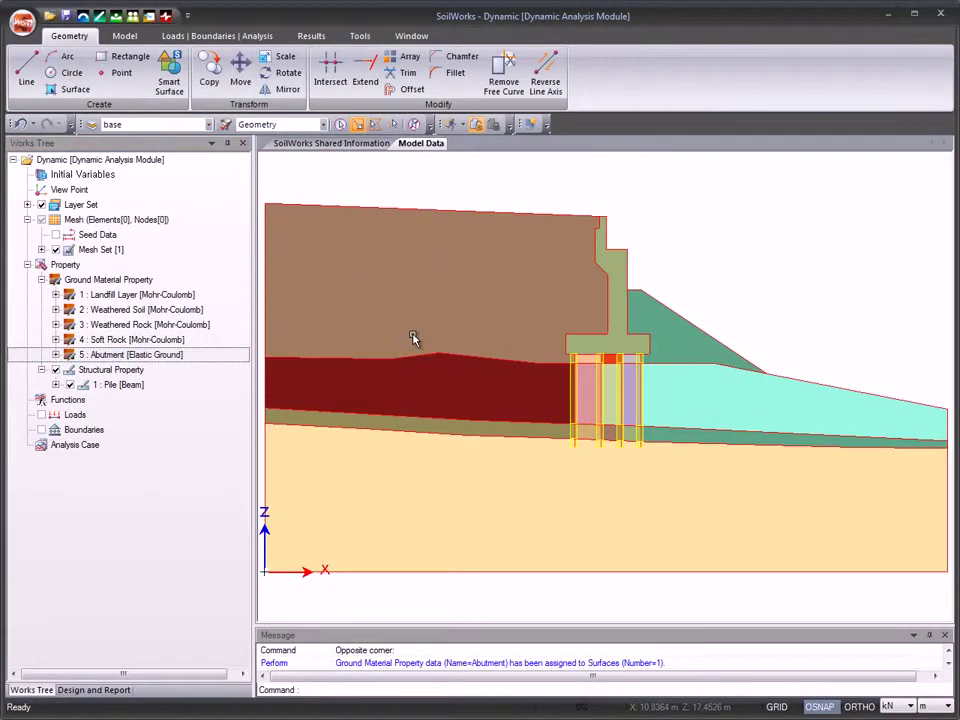
pyautogui.click(126, 36)
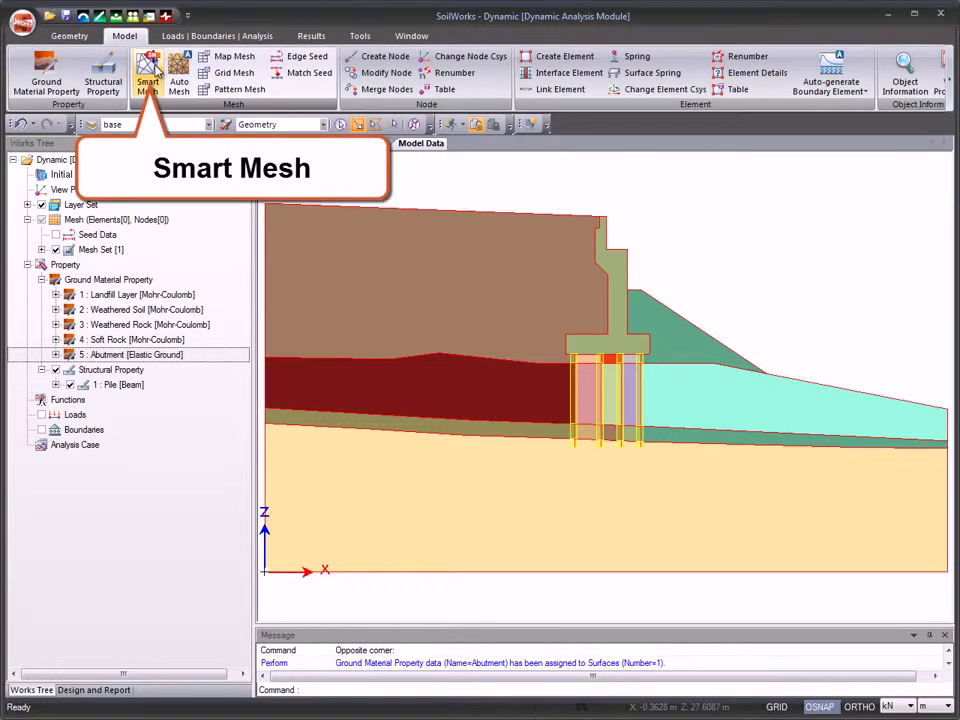
# Create a Very Fine Mesh smart mesh of 1772 elements over the abutment section.
pyautogui.click(155, 70)
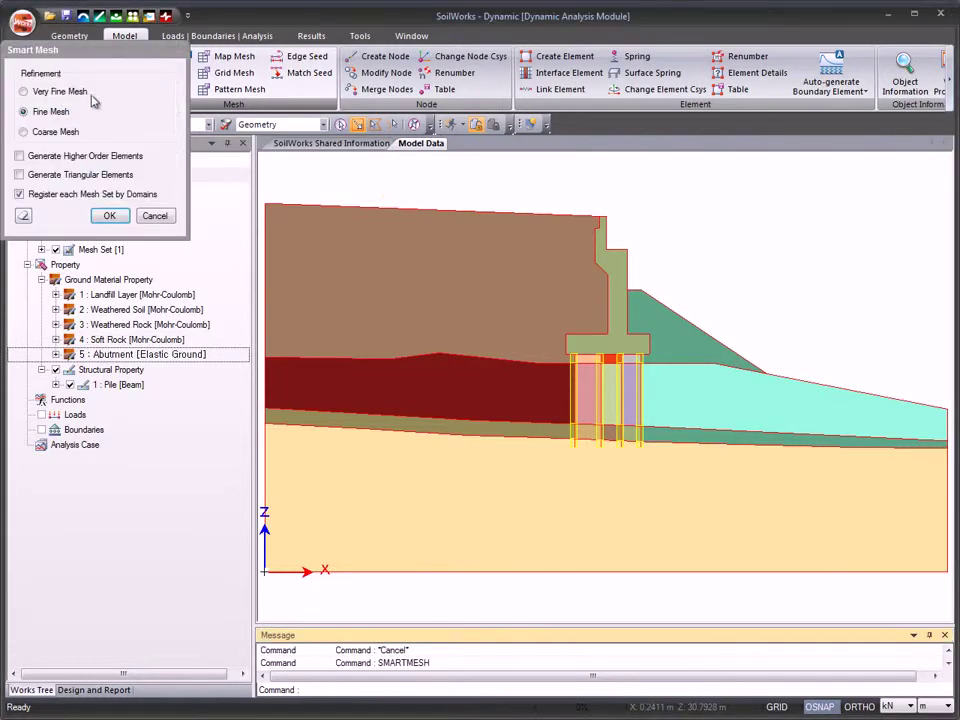
pyautogui.click(81, 93)
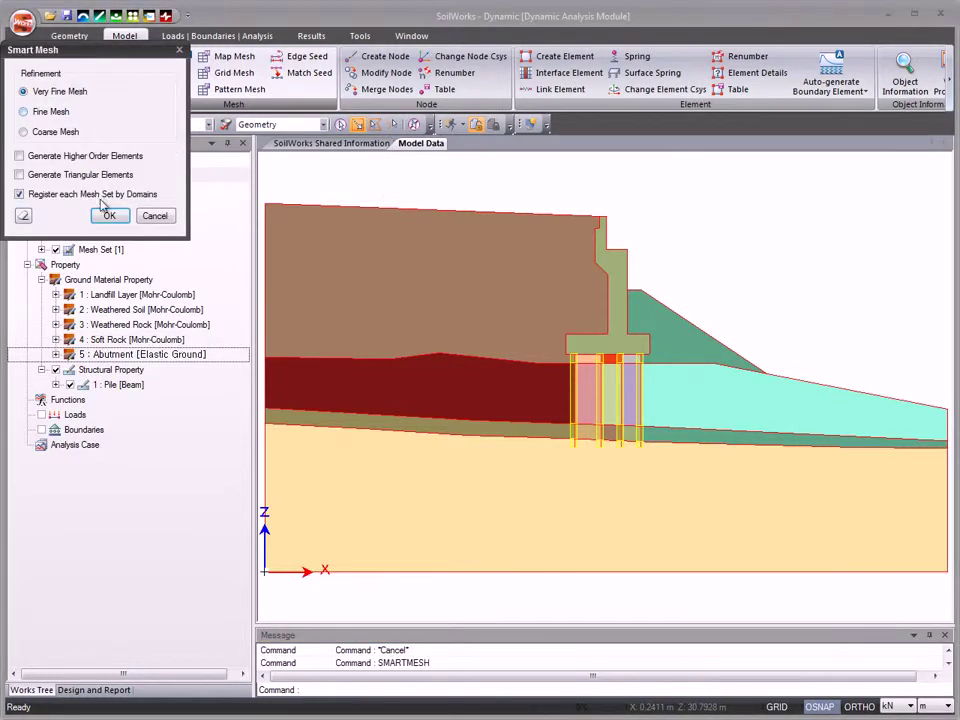
pyautogui.click(110, 215)
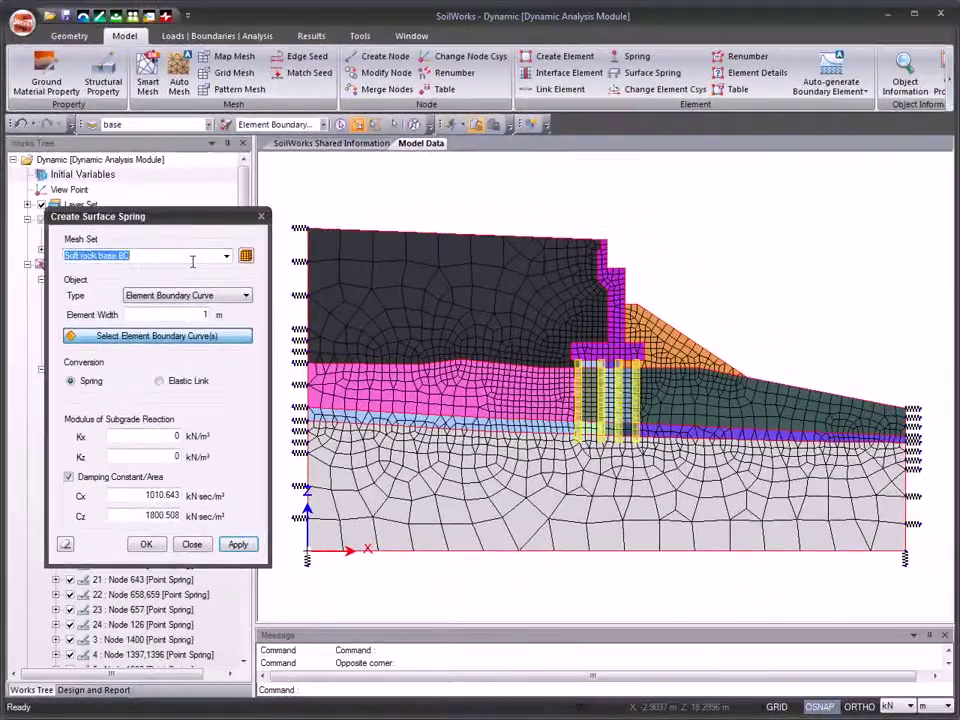
# Create damped surface springs 'Soft rock base BC' on the 17 bottom boundary curves.
pyautogui.click(193, 257)
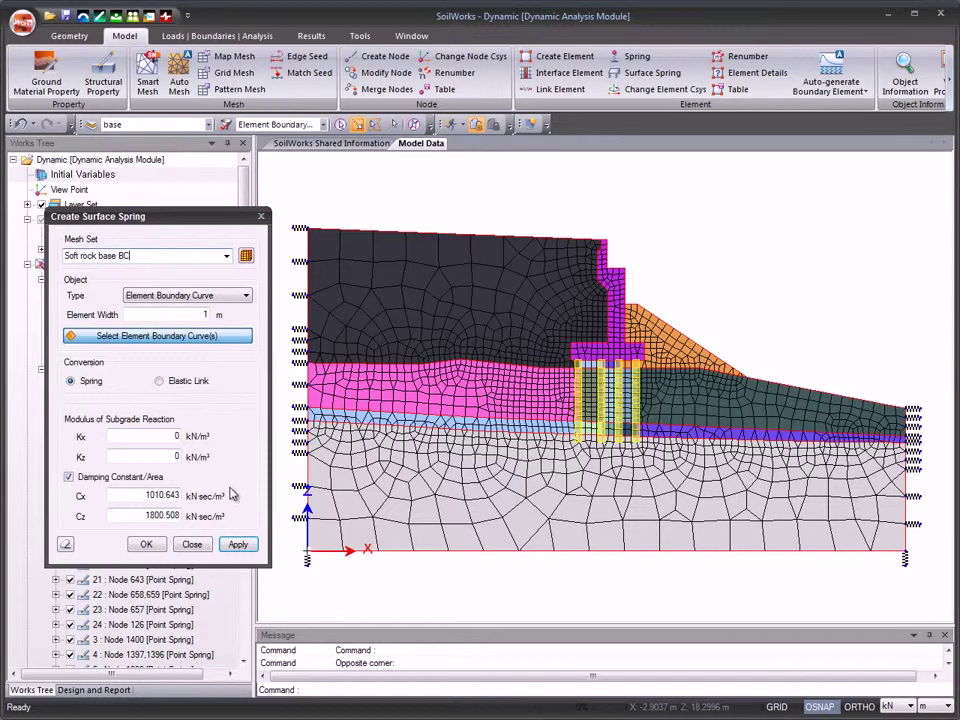
pyautogui.click(290, 540)
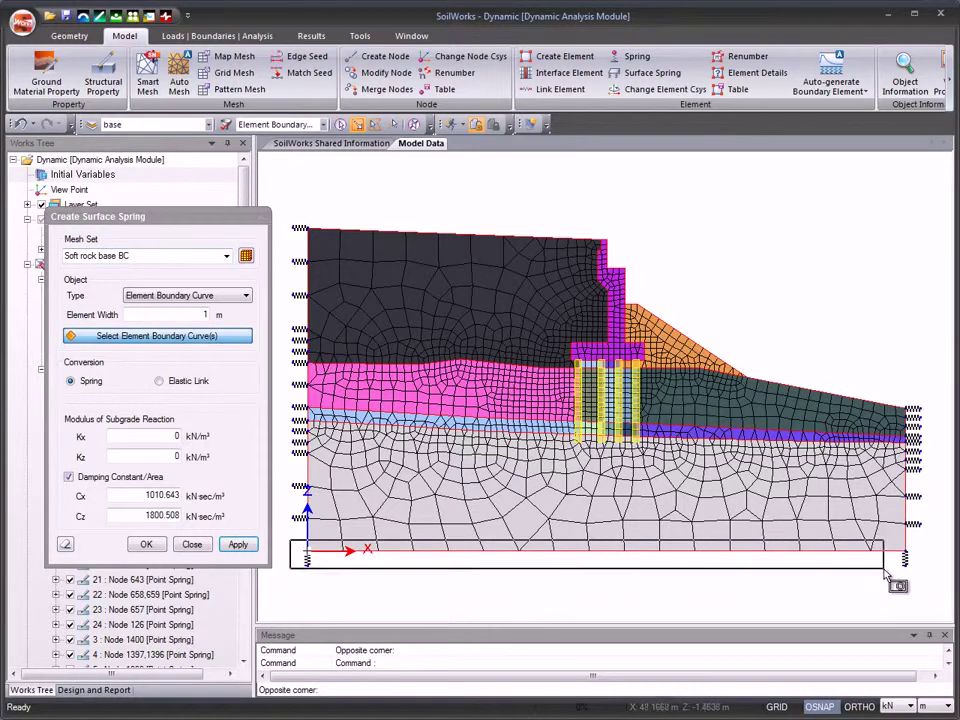
pyautogui.click(924, 584)
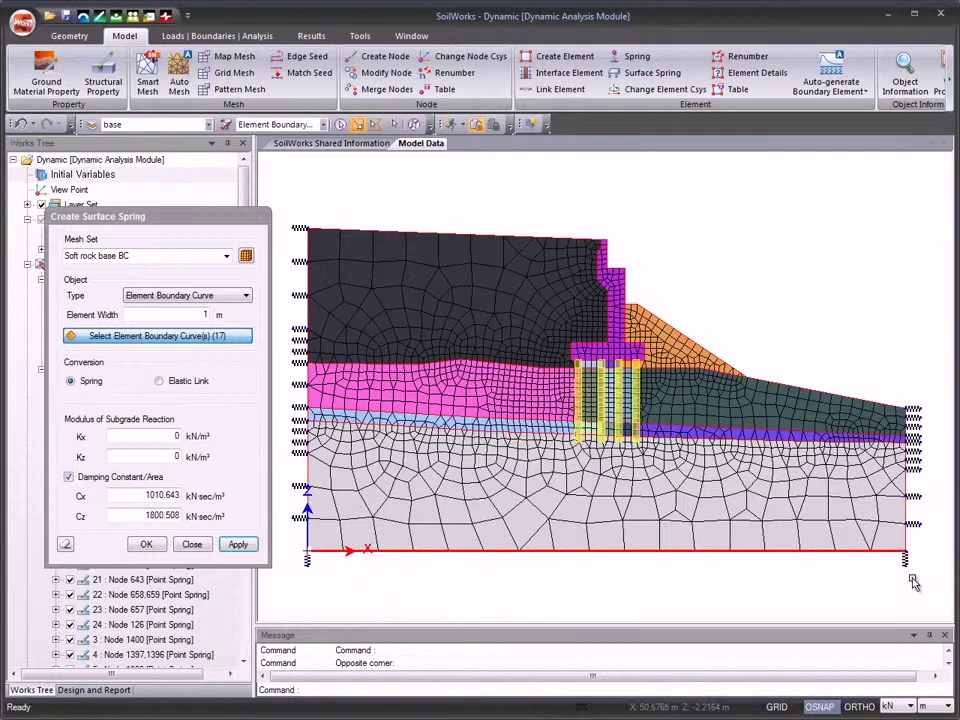
pyautogui.click(146, 544)
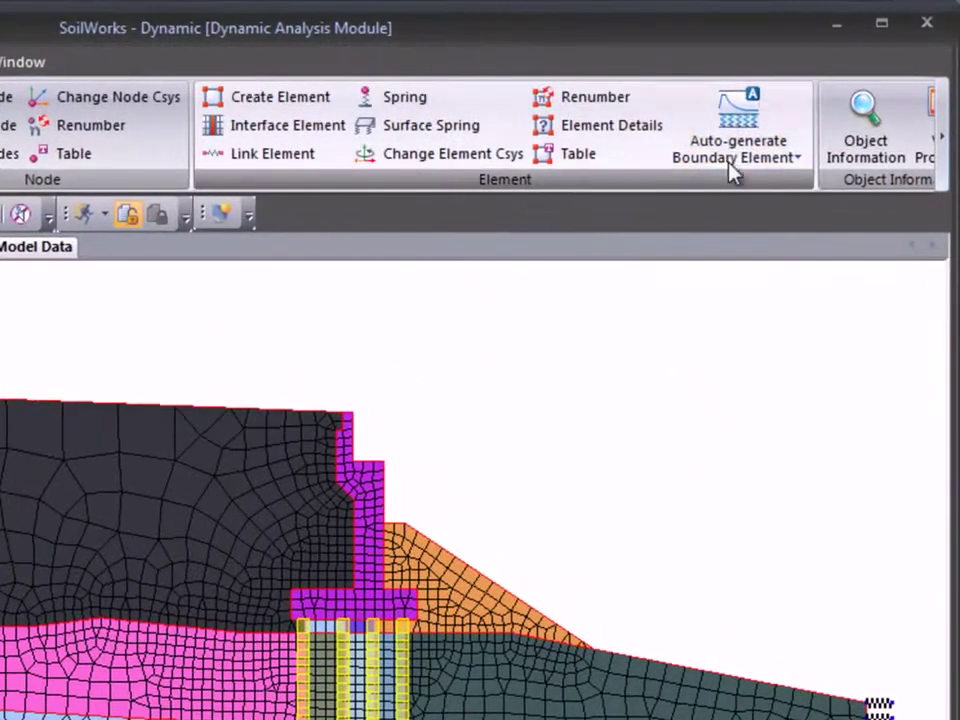
# Auto-generate fixed-base Damping Boundary elements around all 23 mesh sets, adding 45 elements.
pyautogui.click(739, 150)
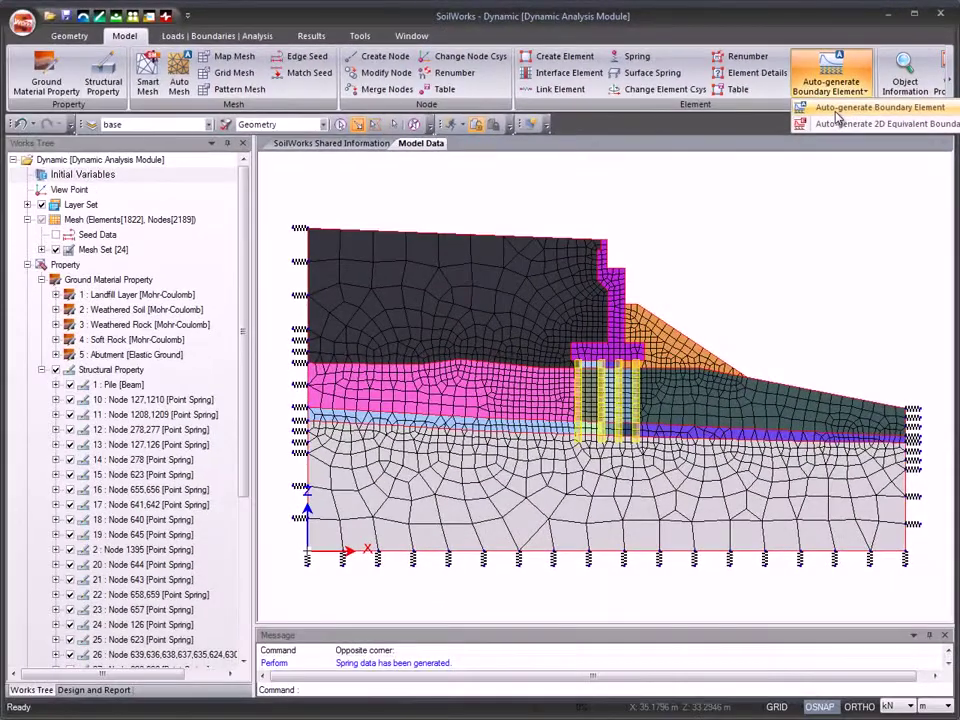
pyautogui.click(837, 108)
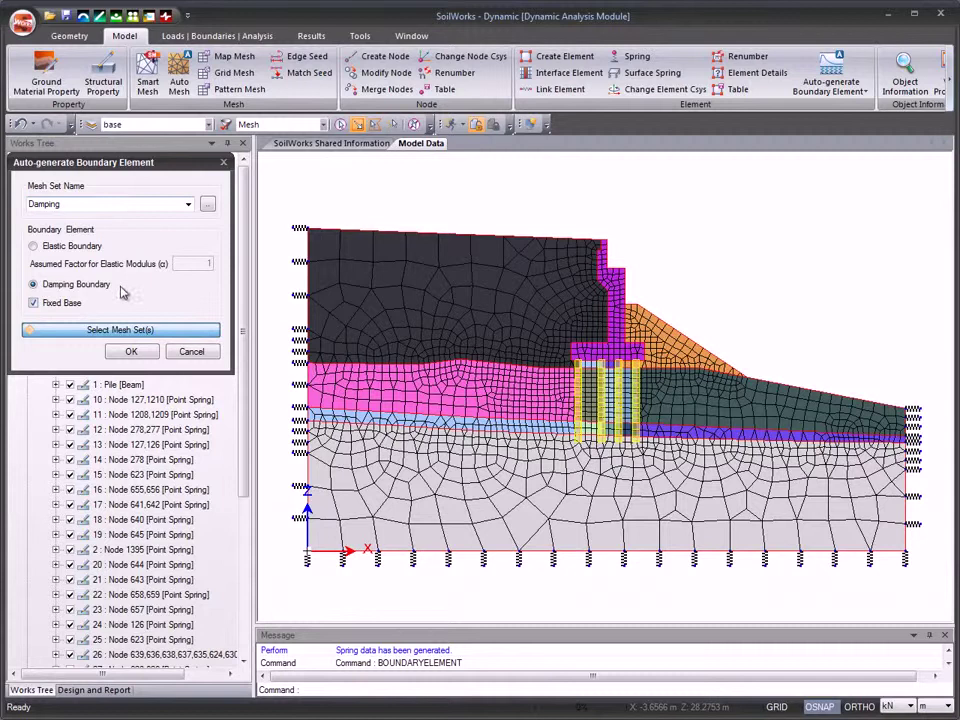
pyautogui.click(150, 335)
pyautogui.click(274, 207)
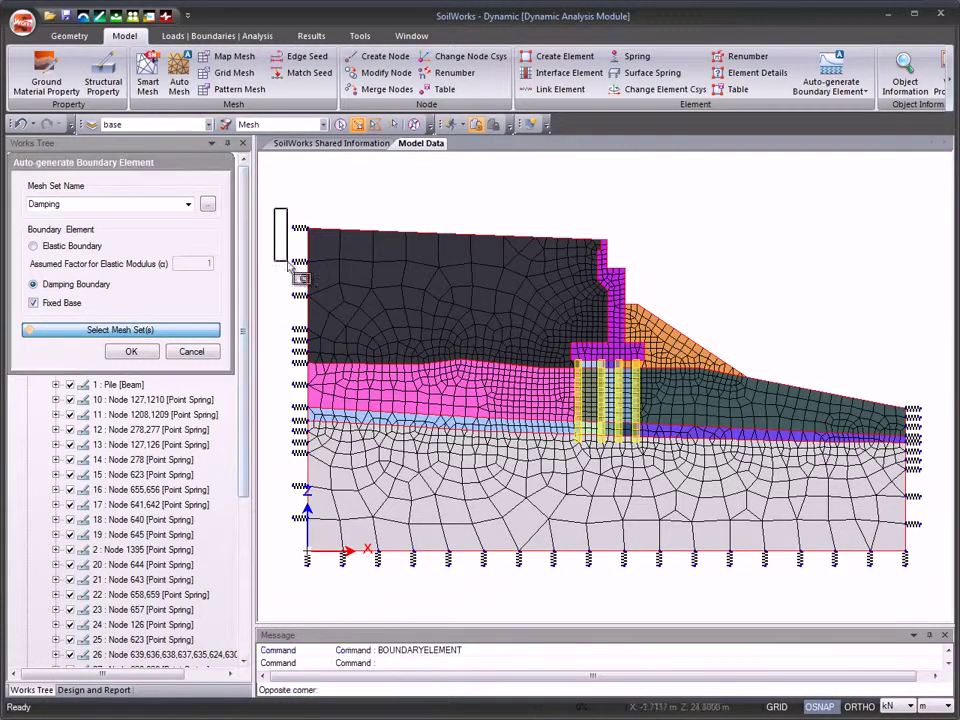
pyautogui.click(938, 590)
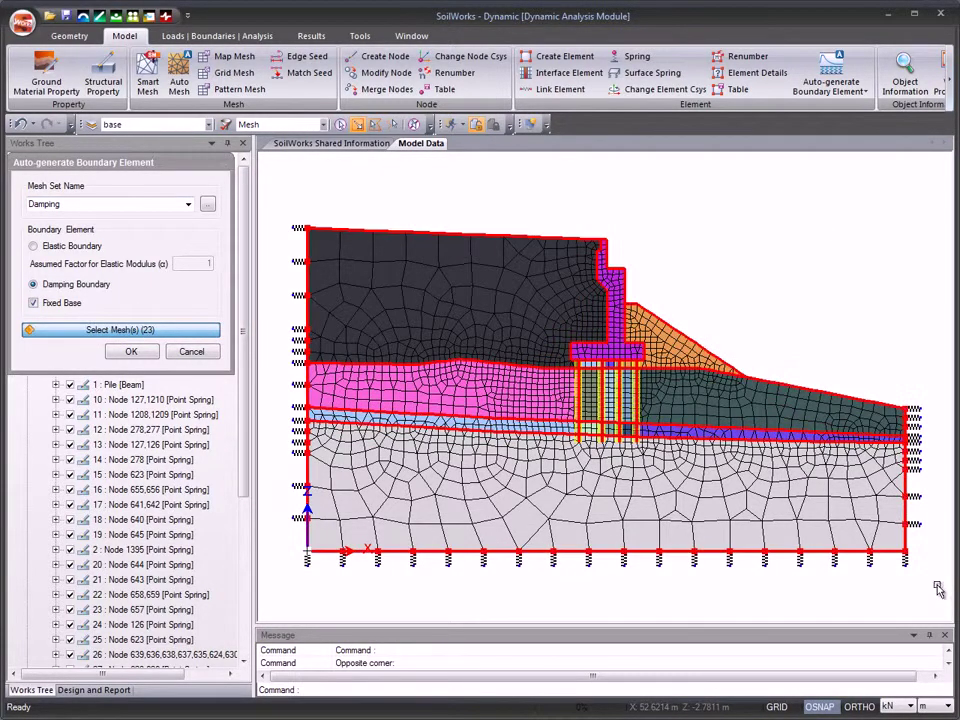
pyautogui.click(131, 352)
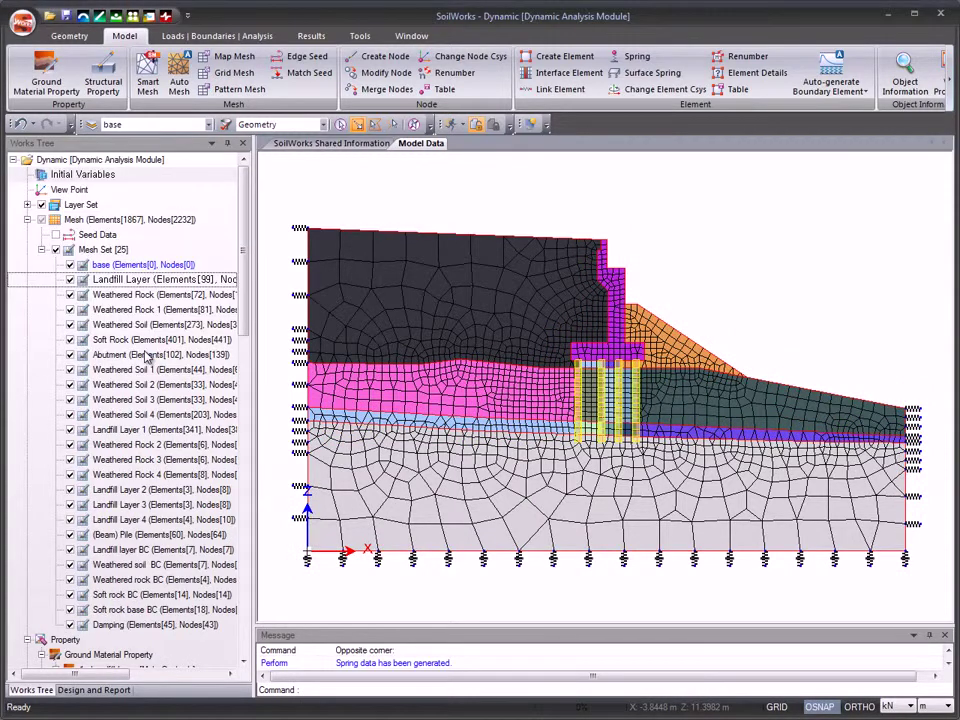
pyautogui.click(213, 37)
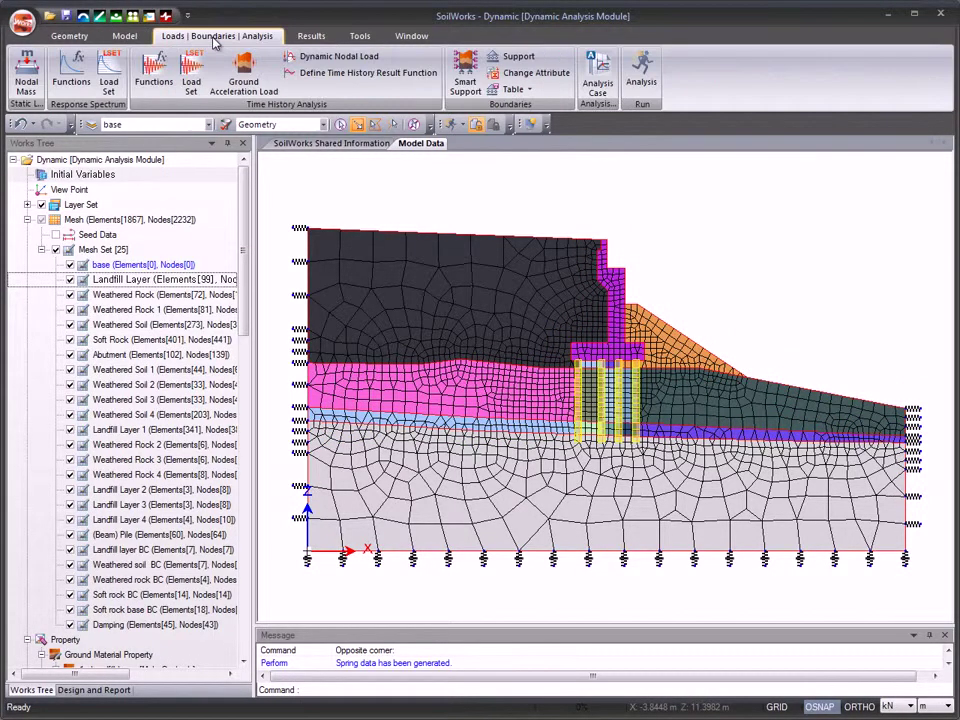
# Review the 1968 Tokachi Hachinohe and 1978 Miyagi Ofunato time history functions for the ground acceleration load.
pyautogui.click(267, 75)
pyautogui.click(60, 94)
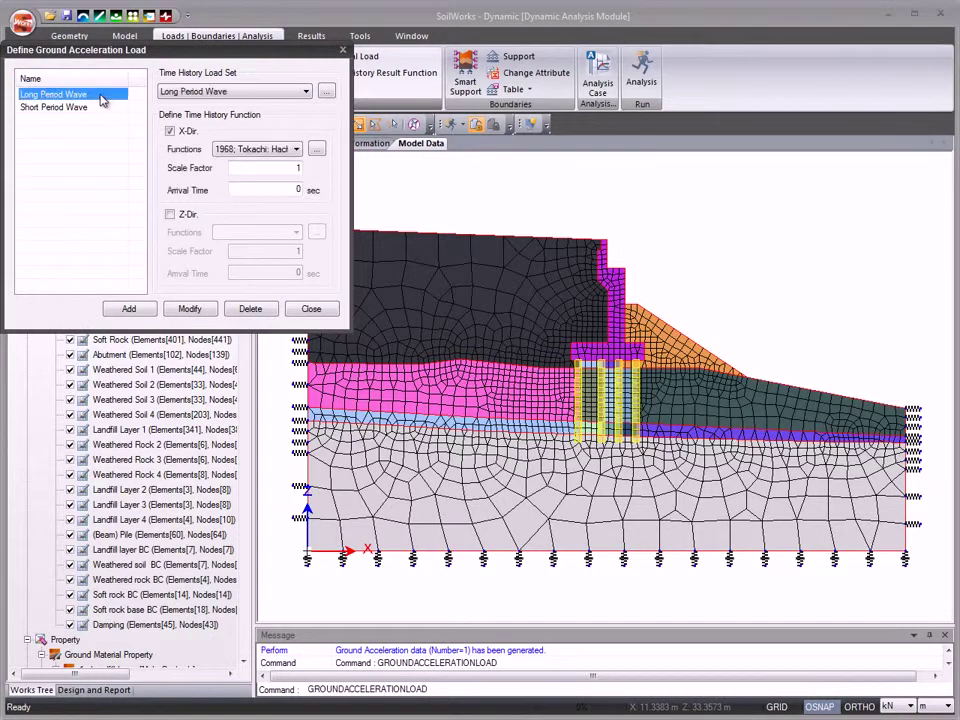
pyautogui.click(317, 149)
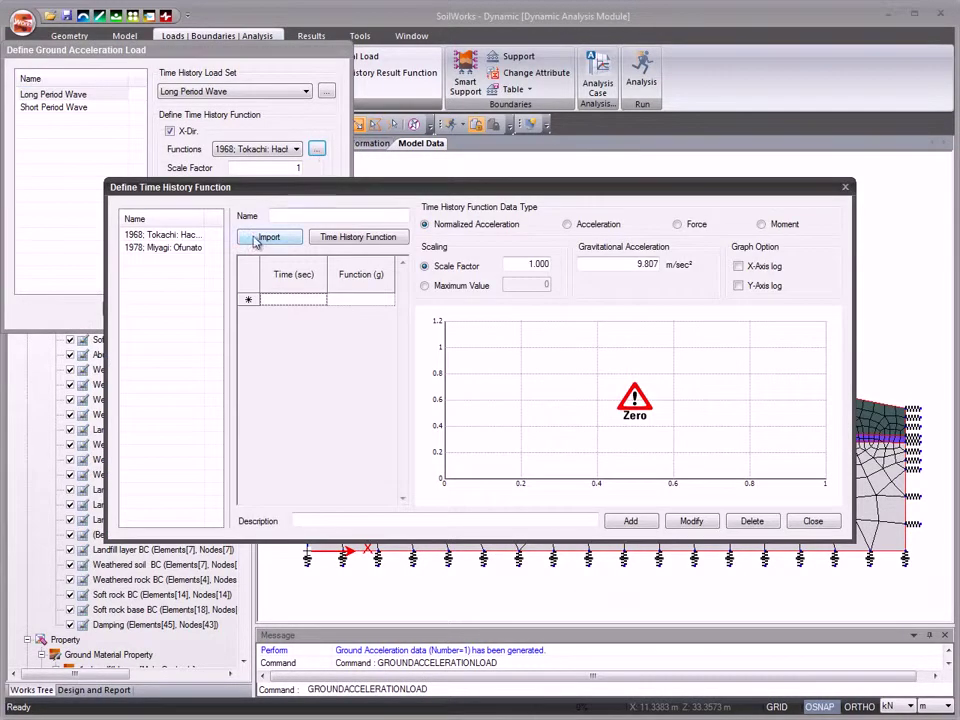
pyautogui.click(188, 234)
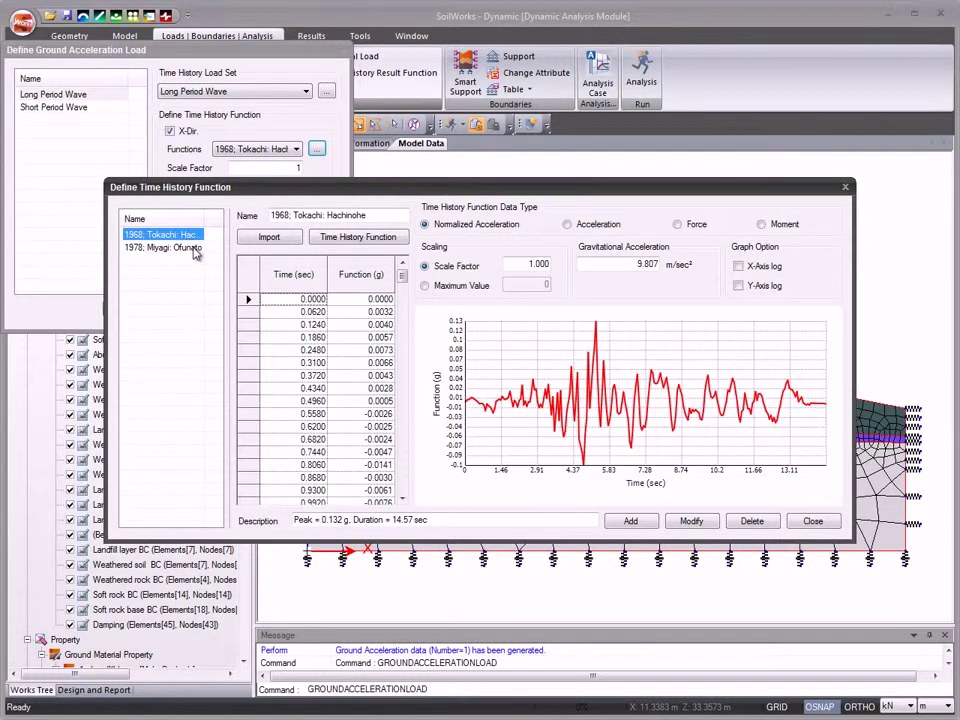
pyautogui.click(194, 248)
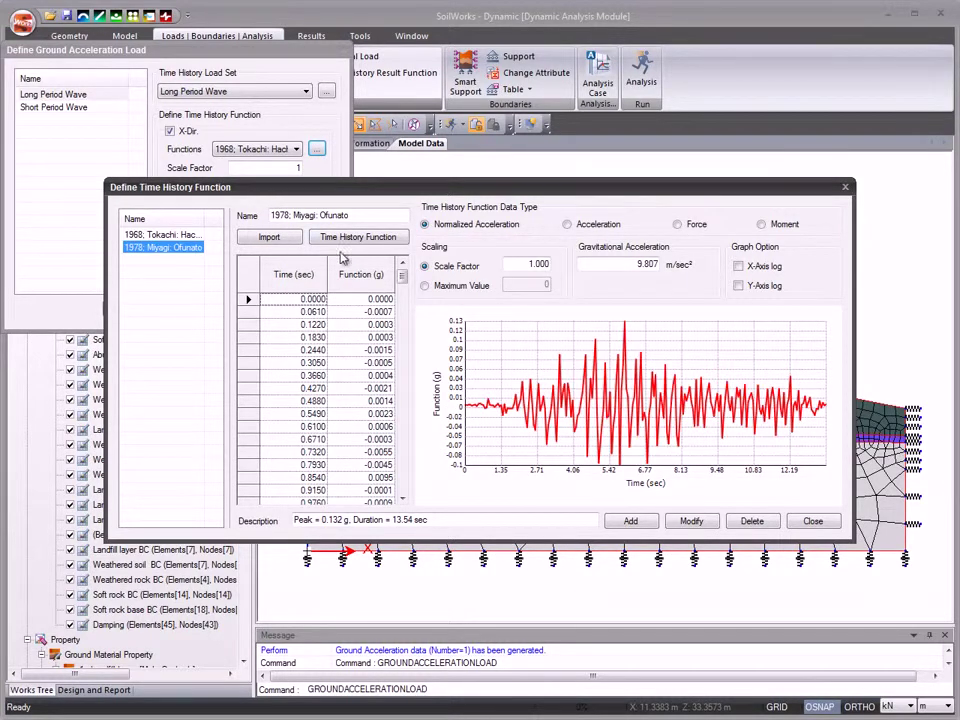
# Browse the earthquake database records, then cancel the generator and close the load dialogs.
pyautogui.click(388, 240)
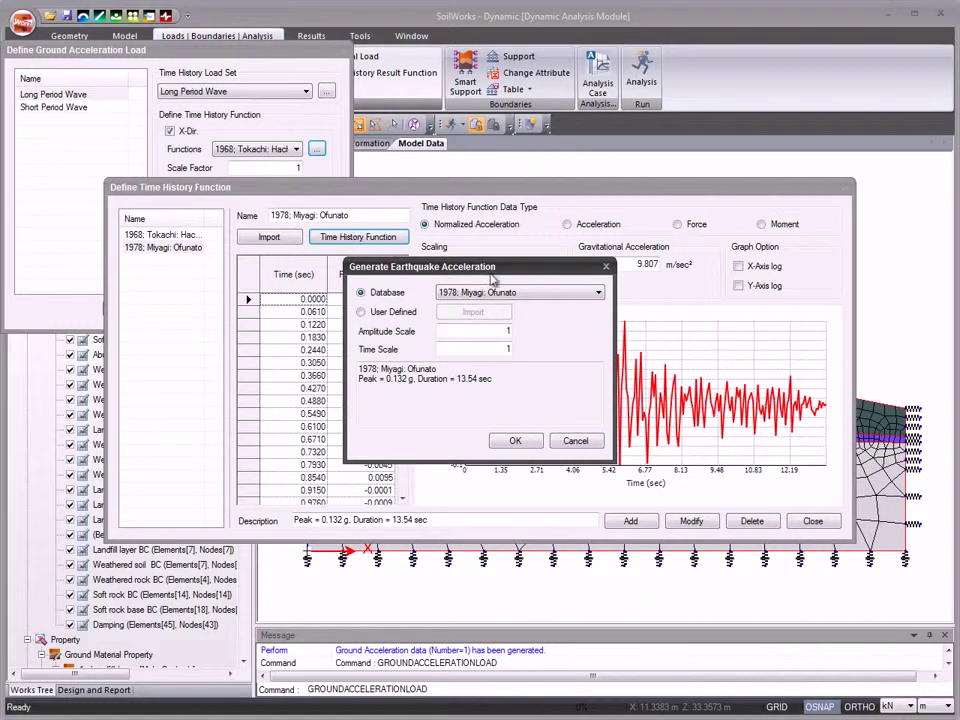
pyautogui.click(560, 292)
pyautogui.moveTo(656, 356); pyautogui.dragTo(660, 500)
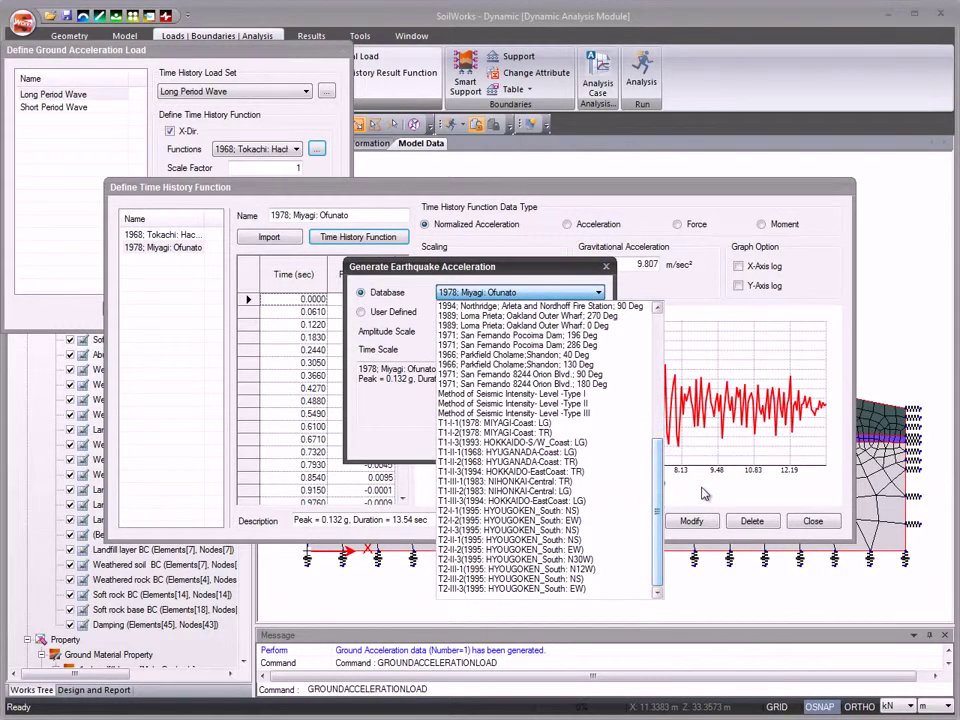
pyautogui.click(410, 365)
pyautogui.click(578, 441)
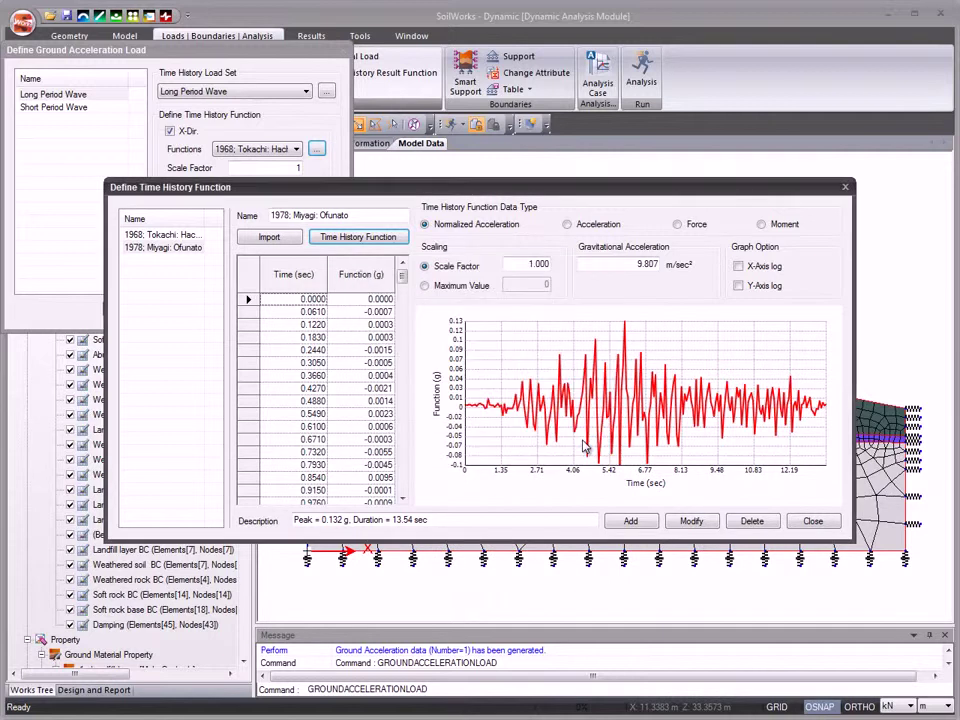
pyautogui.click(805, 523)
pyautogui.click(312, 309)
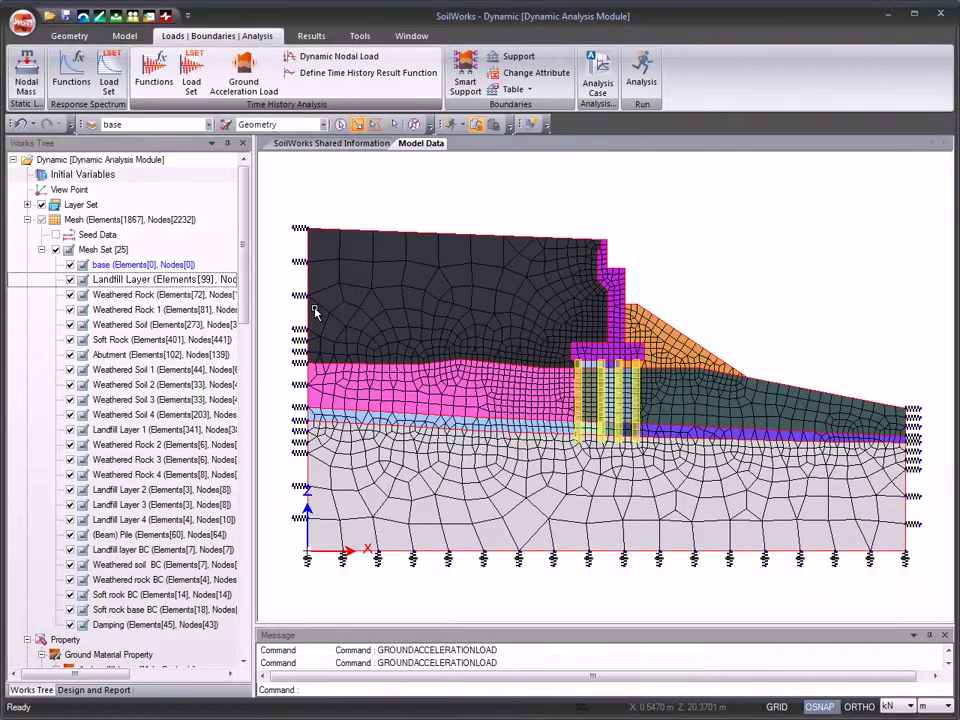
# Edit the Time History Analysis (Long Period) case, keeping Time History Analysis as its method.
pyautogui.click(611, 67)
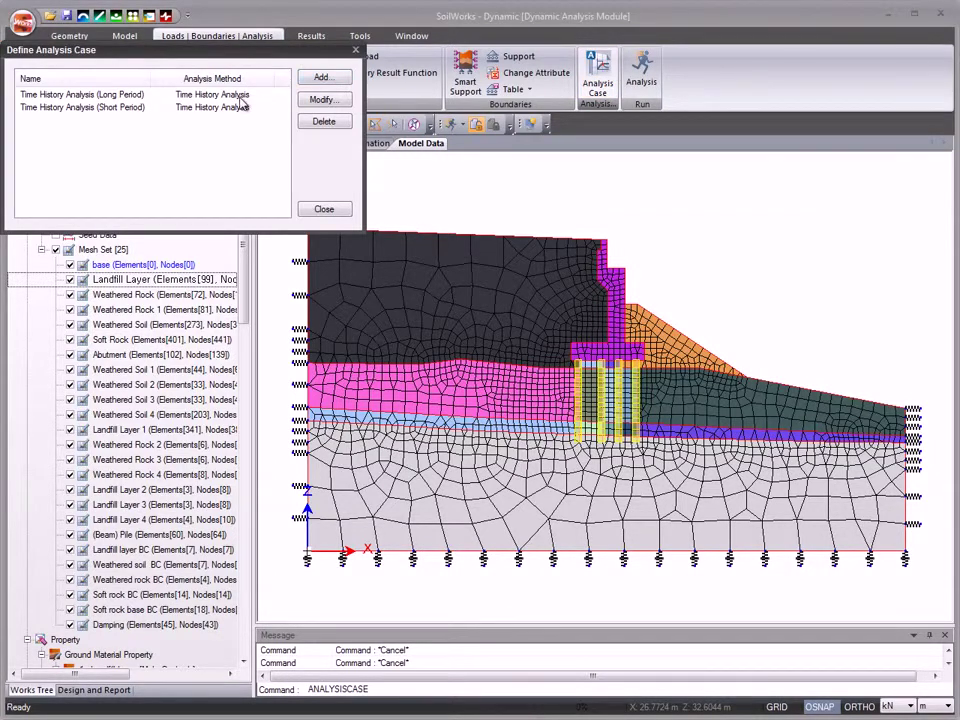
pyautogui.click(241, 97)
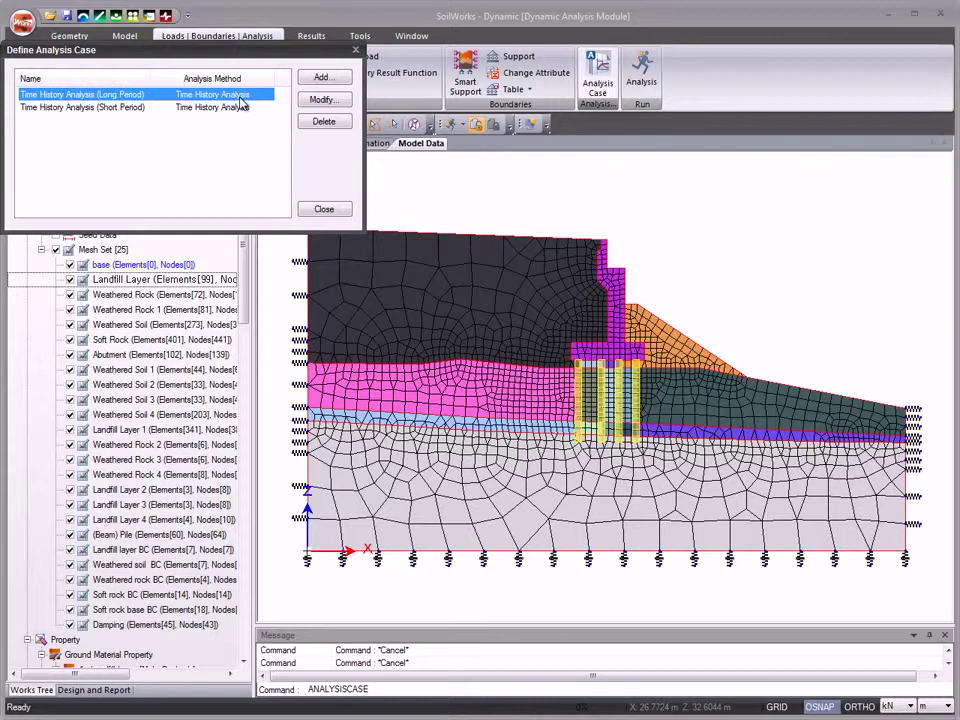
pyautogui.click(318, 100)
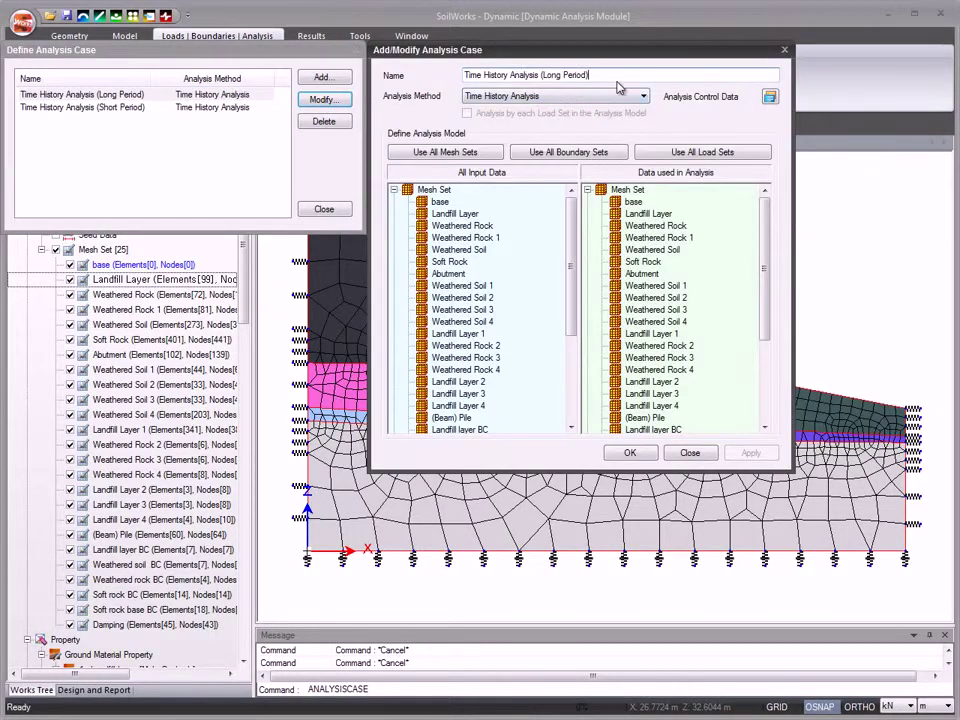
pyautogui.click(626, 98)
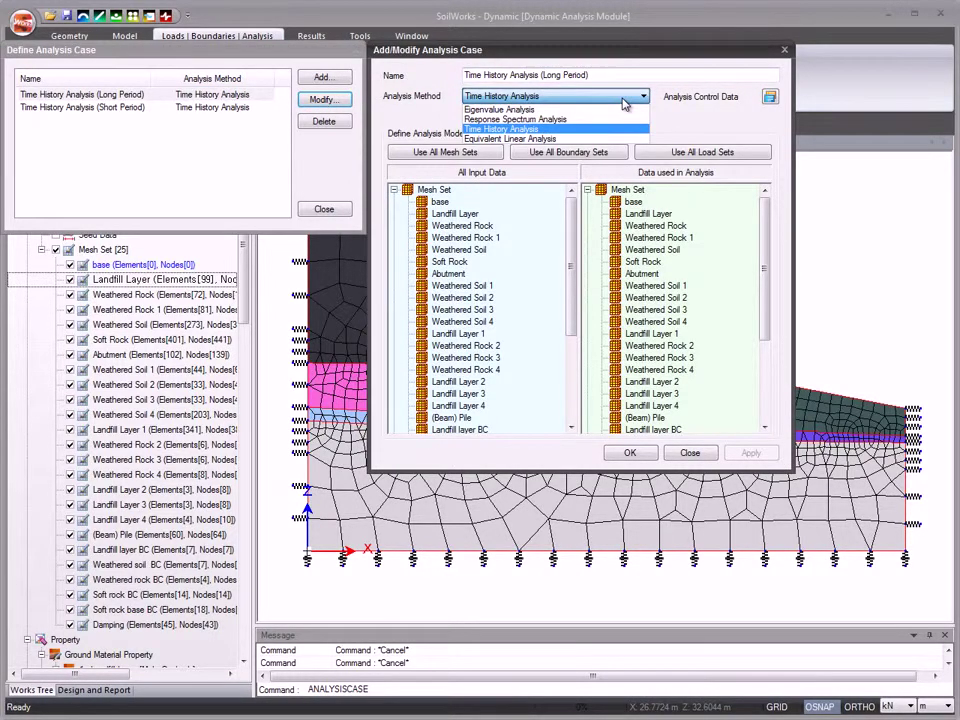
pyautogui.click(622, 98)
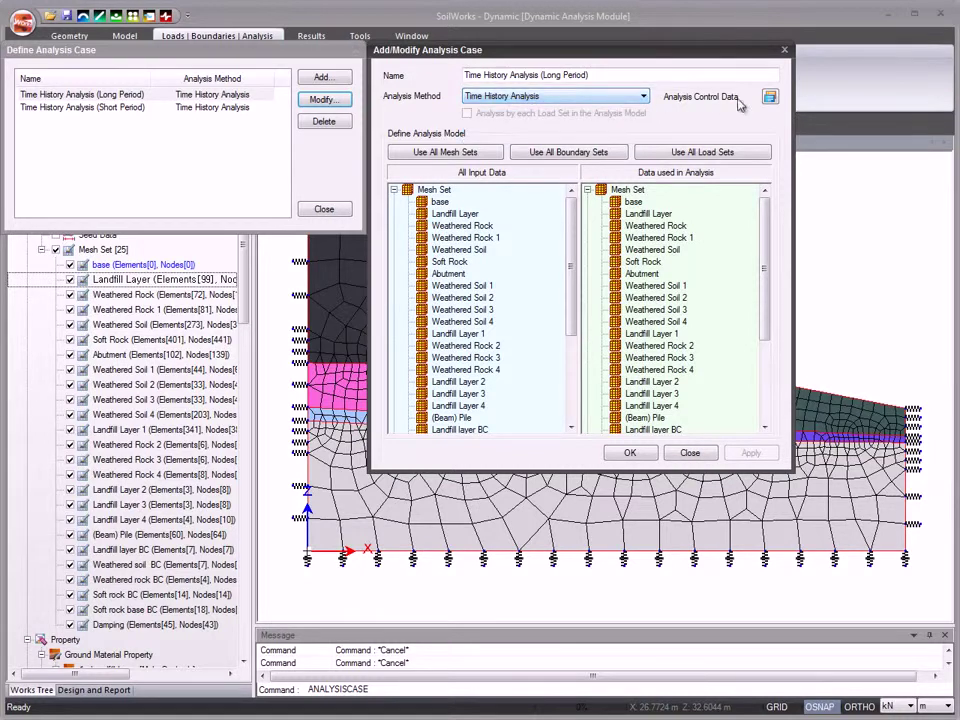
# Accept the analysis control data, confirm the Long Period Wave load, and save the case.
pyautogui.click(769, 97)
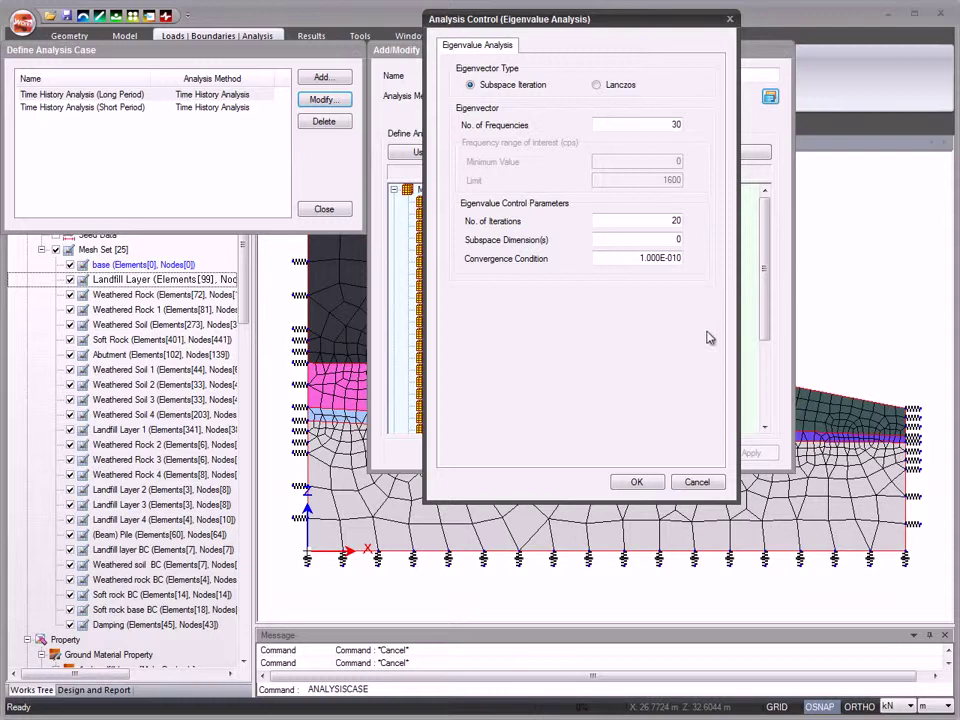
pyautogui.click(643, 482)
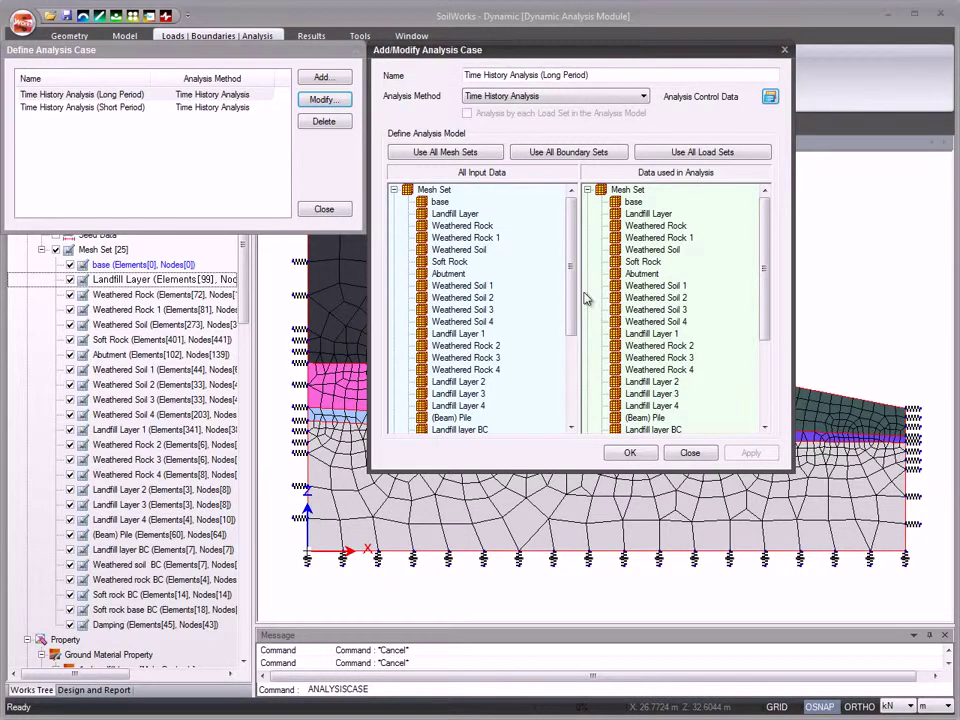
pyautogui.moveTo(571, 290); pyautogui.dragTo(571, 377)
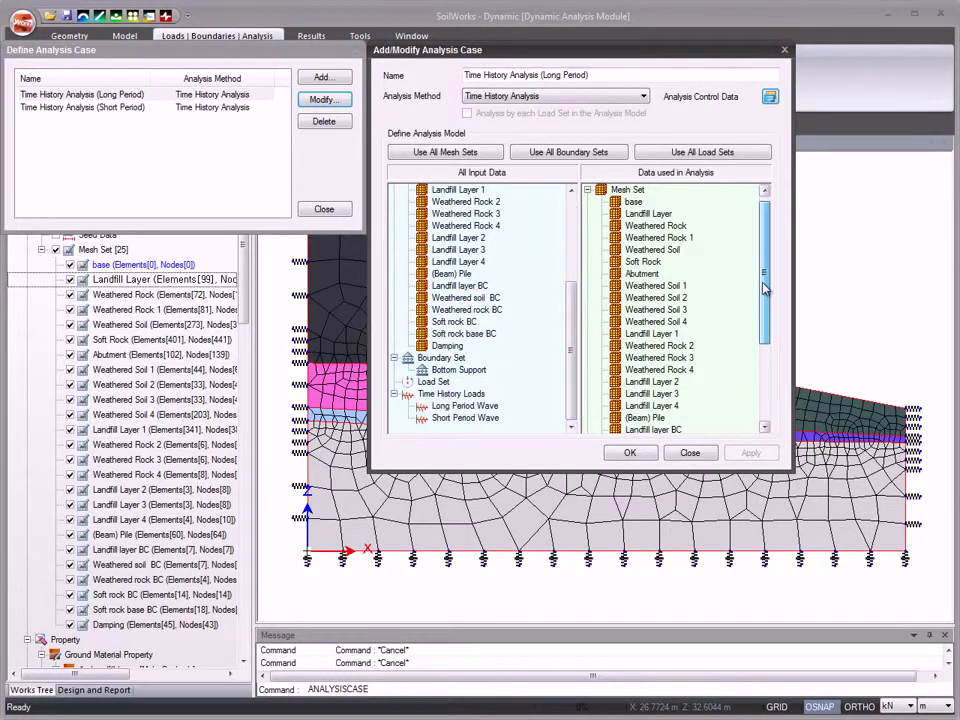
pyautogui.moveTo(764, 268); pyautogui.dragTo(765, 401)
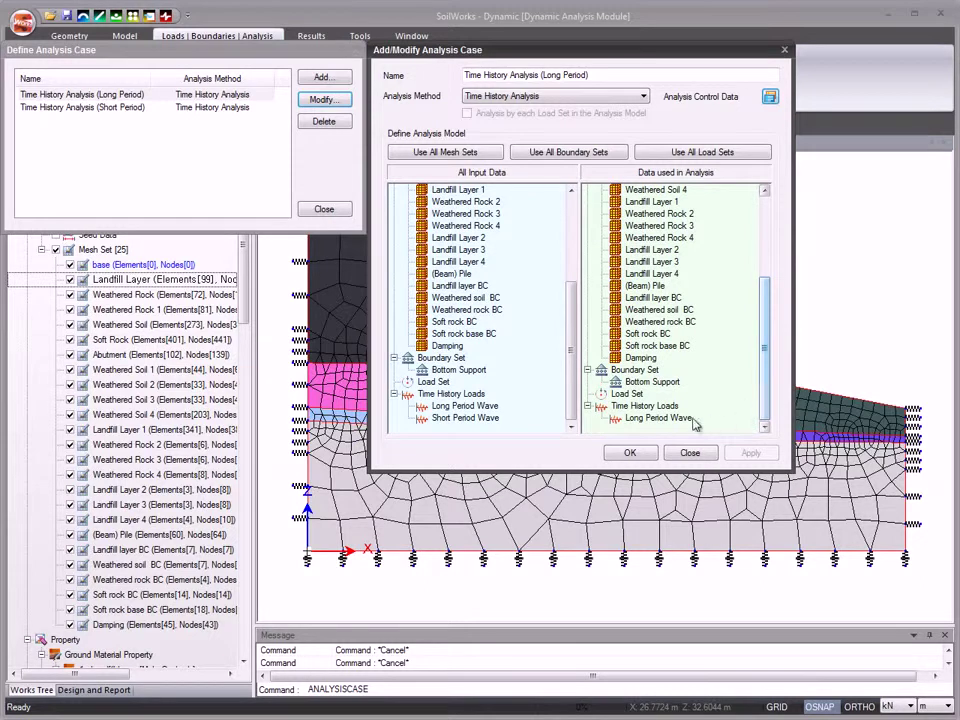
pyautogui.click(647, 458)
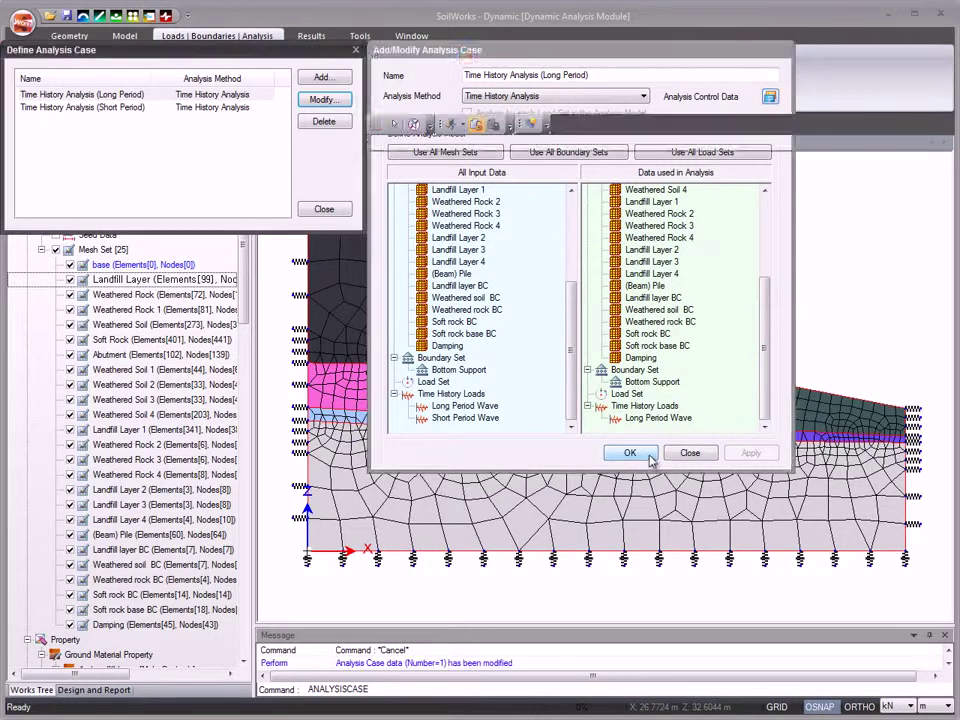
pyautogui.click(338, 209)
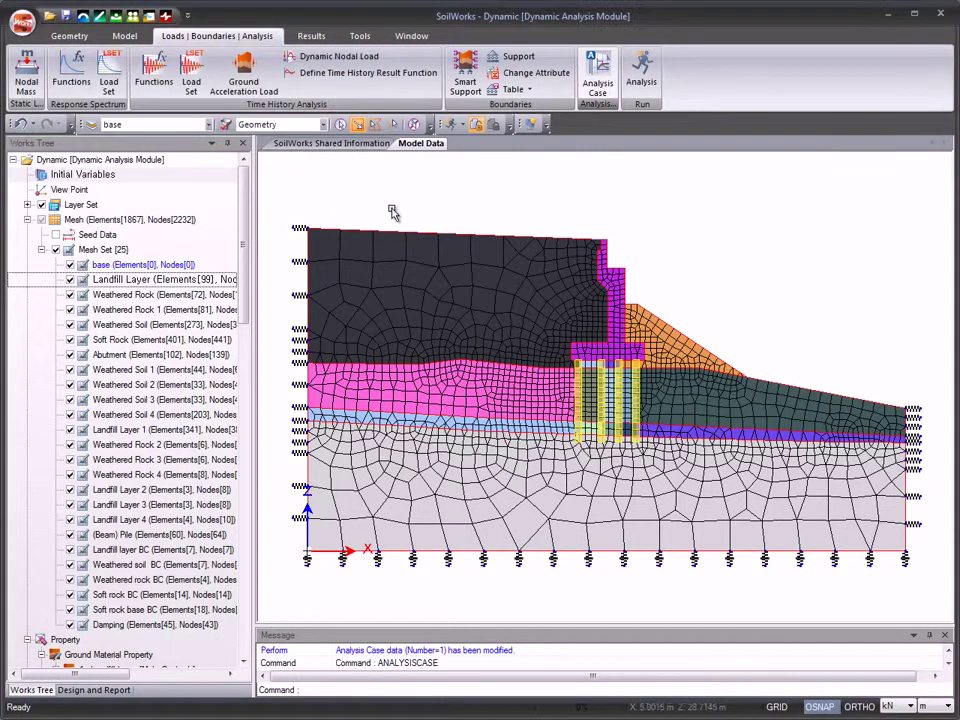
# Run the long and short period time history analyses in the Analysis Manager until they complete.
pyautogui.click(650, 70)
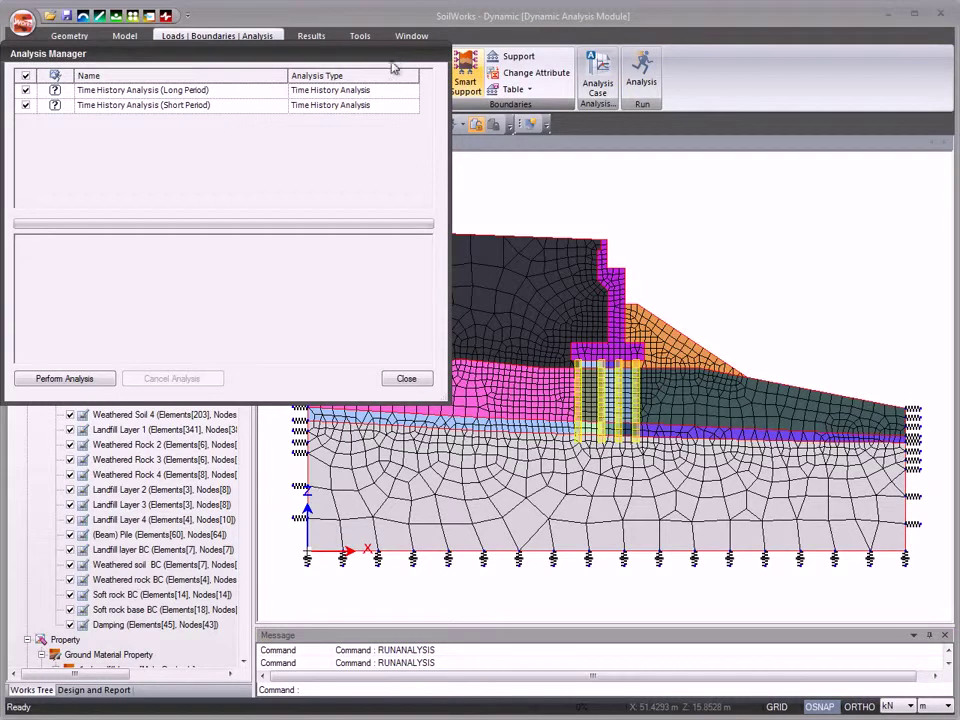
pyautogui.click(108, 380)
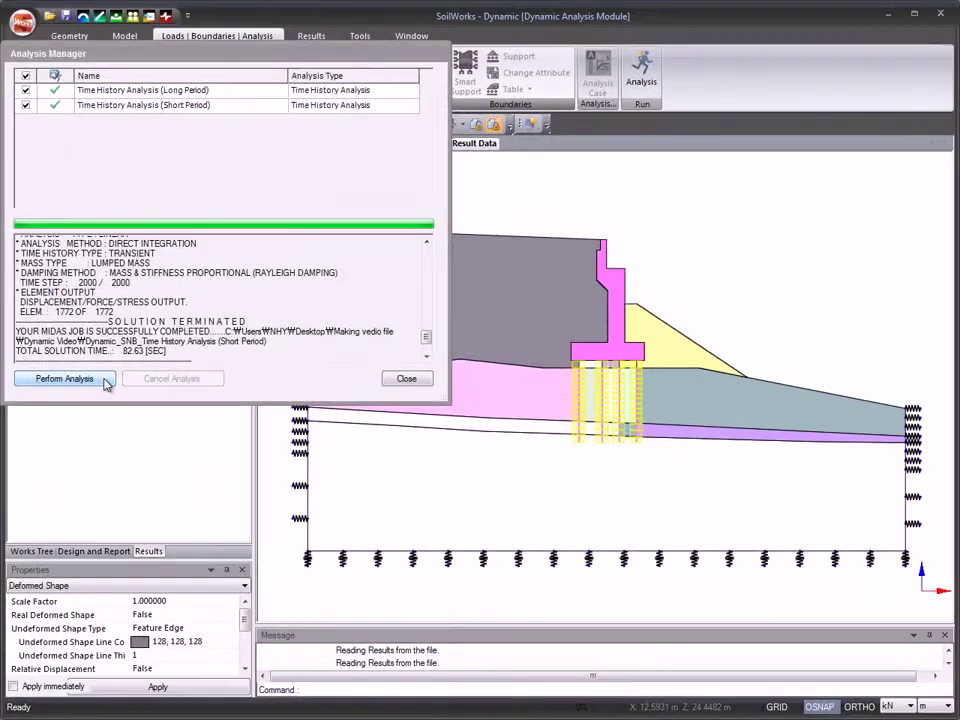
pyautogui.click(541, 378)
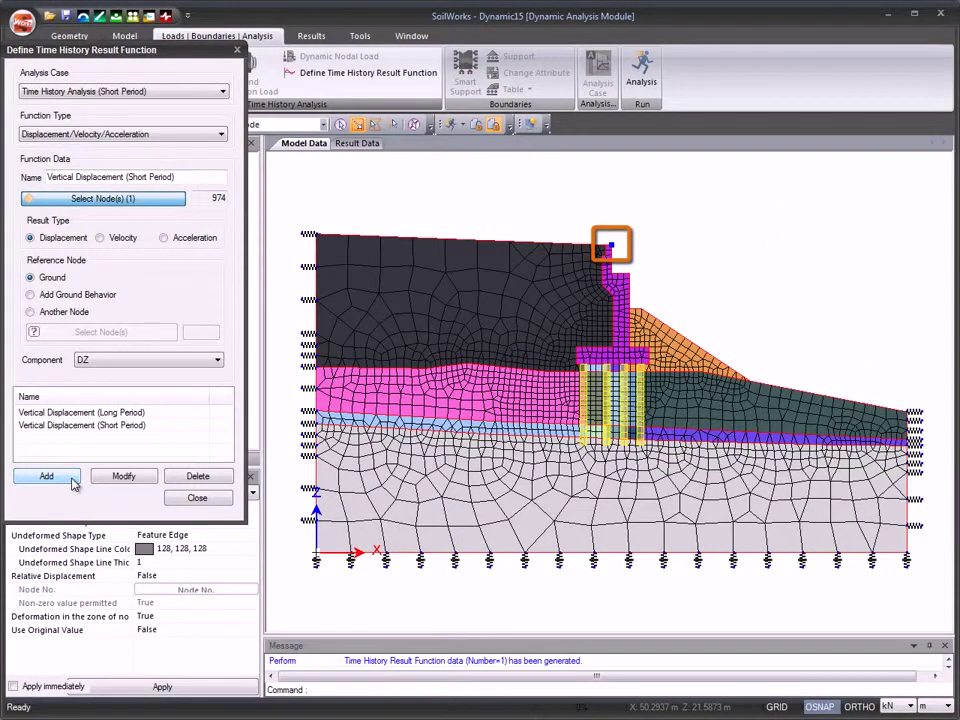
# Finish the node 974 DZ result functions and switch to the Results tab.
pyautogui.click(197, 497)
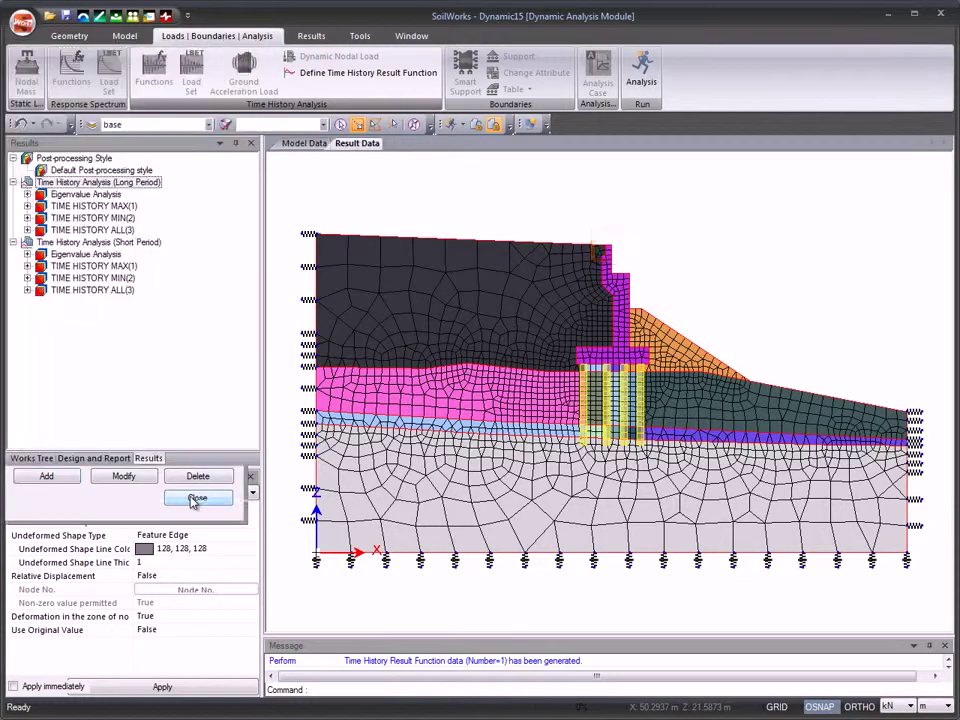
pyautogui.click(311, 36)
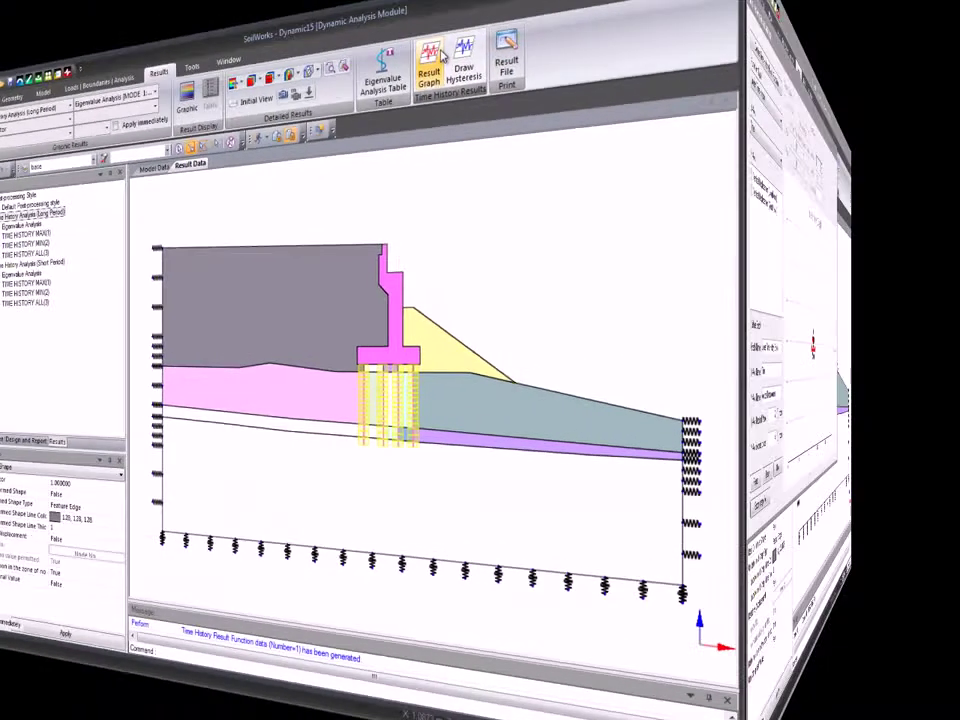
# Graph the Long and Short Period vertical displacement histories together in one time history plot.
pyautogui.click(672, 68)
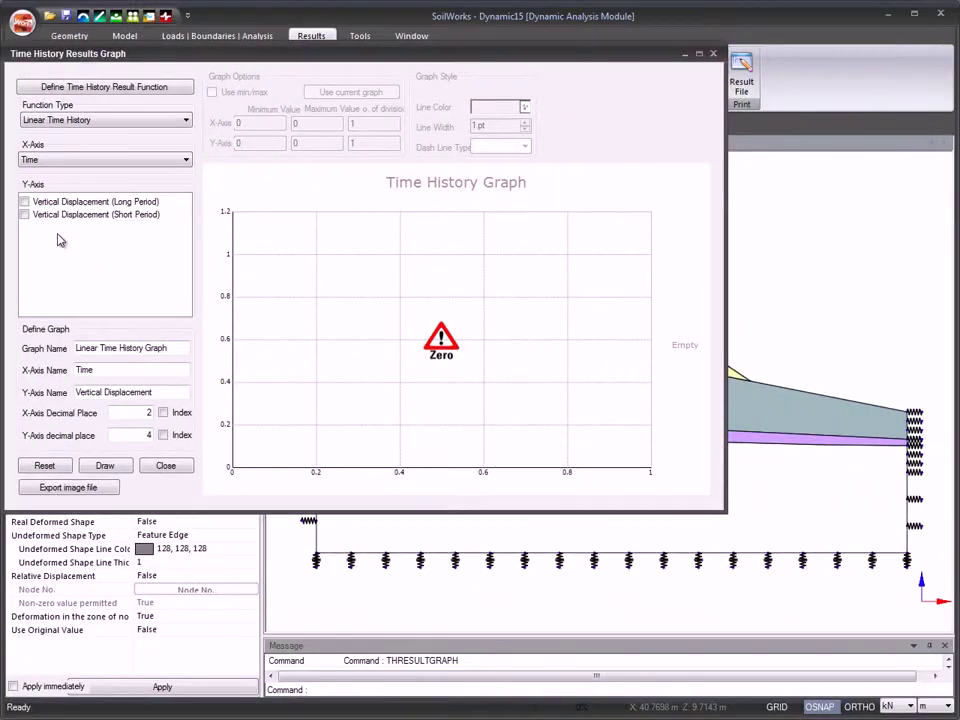
pyautogui.click(25, 203)
pyautogui.click(120, 466)
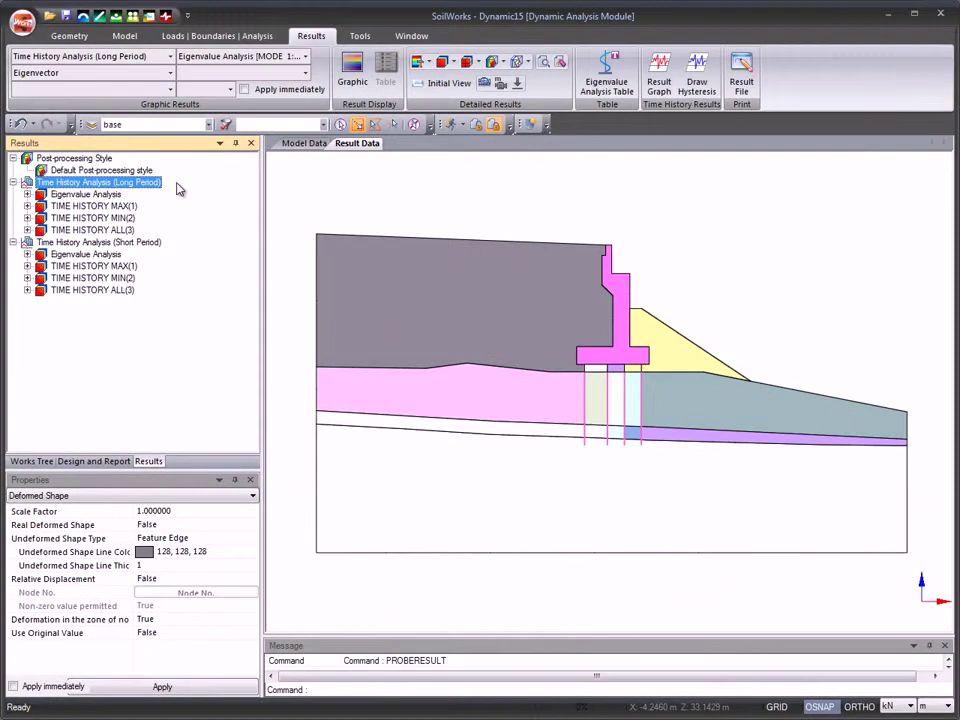
# Display the Long Period TIME HISTORY ALL horizontal displacement (DX(V)) contour.
pyautogui.click(27, 230)
pyautogui.click(42, 267)
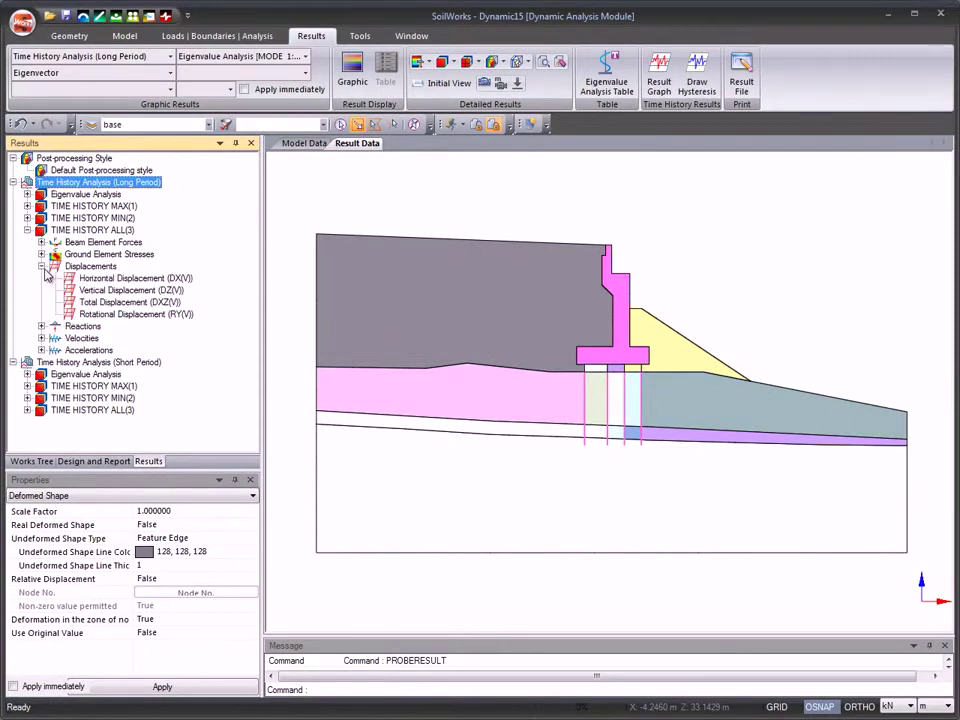
pyautogui.click(84, 281)
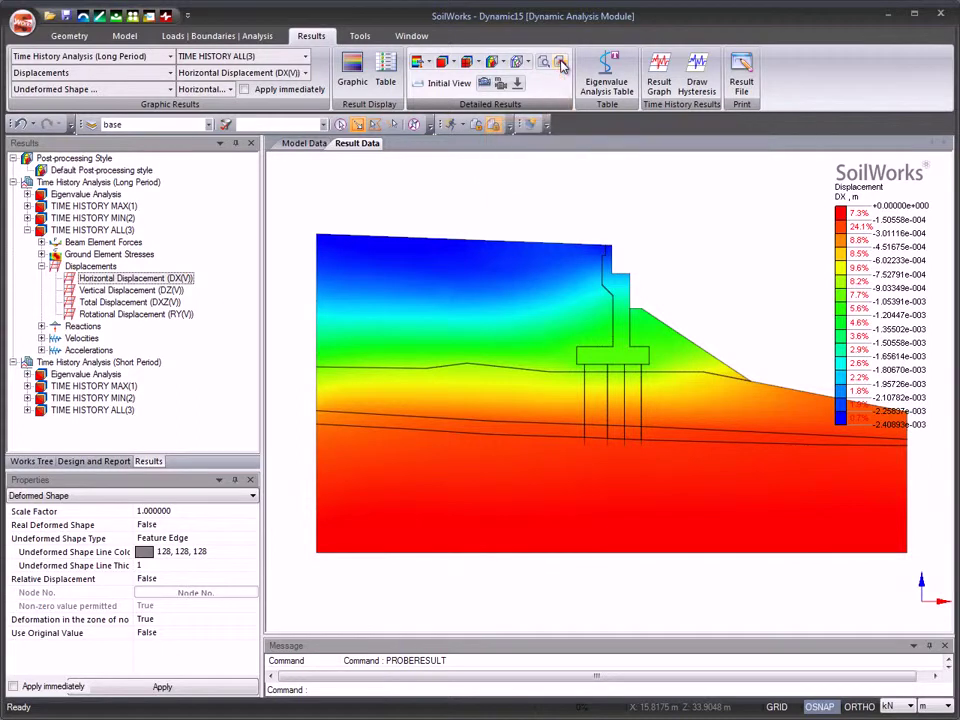
# Tag the minimum horizontal displacement, -0.00240893 at node 1393.
pyautogui.click(562, 65)
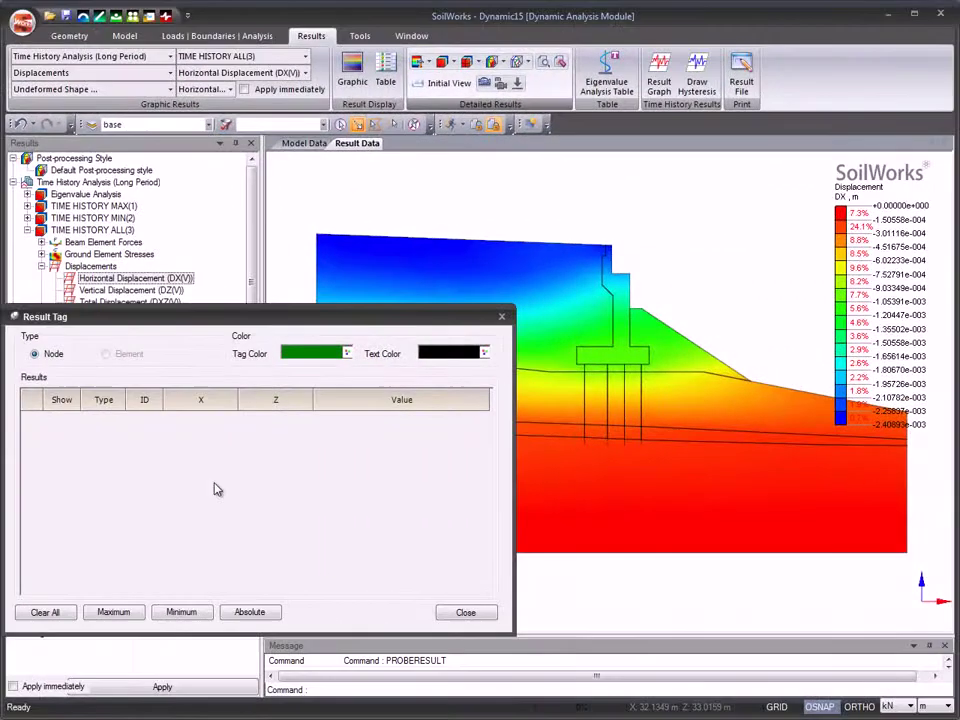
pyautogui.click(182, 612)
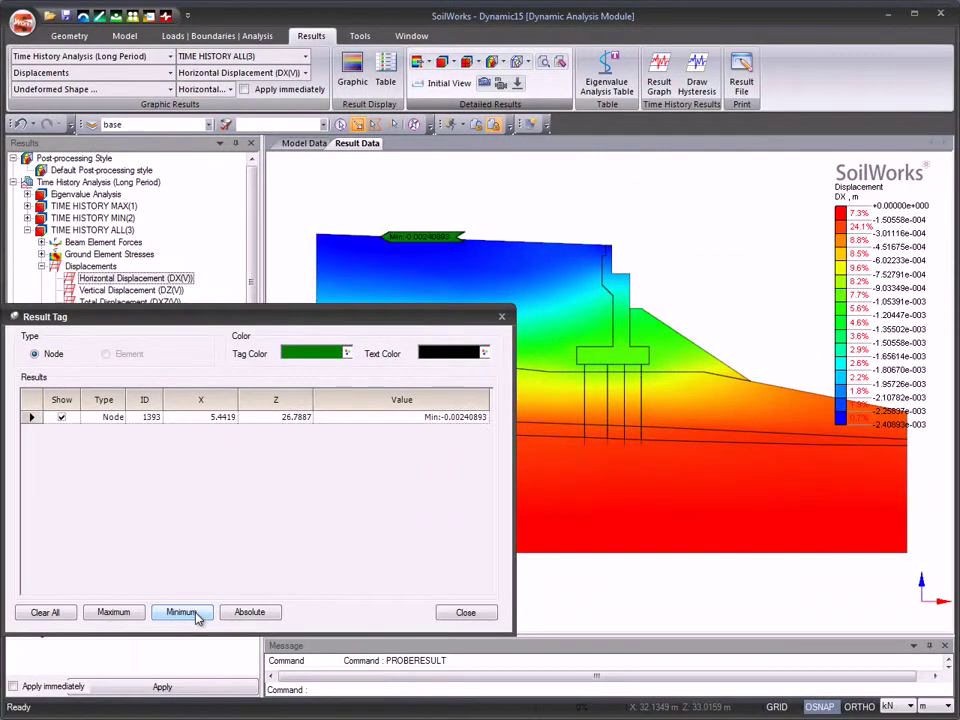
pyautogui.click(472, 613)
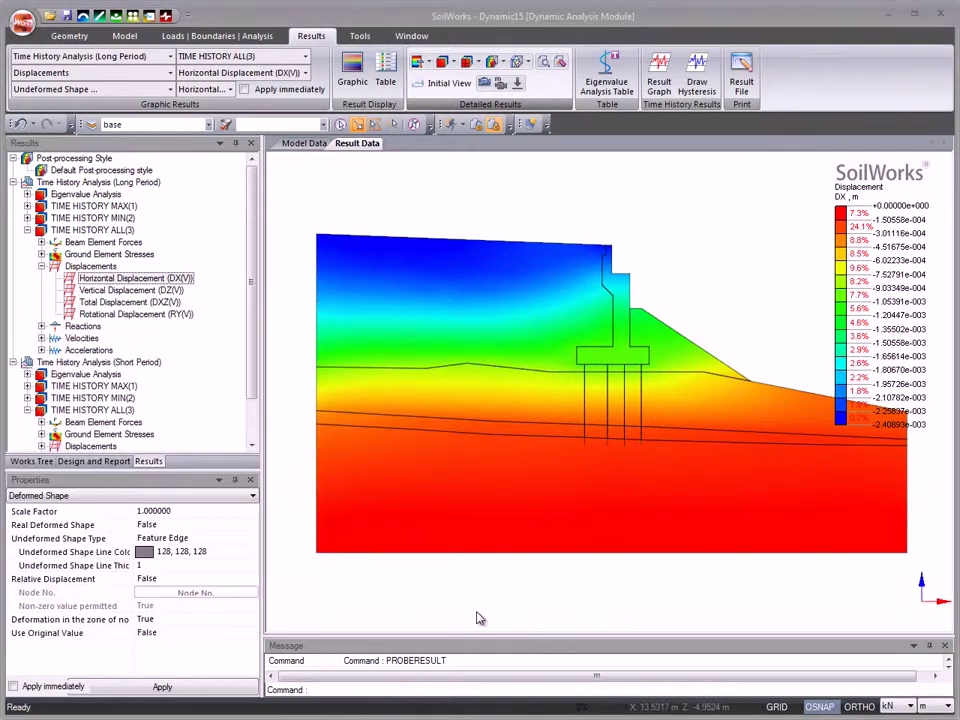
# Show pile beam axial force (Nx) for Long Period, then Short Period TIME HISTORY ALL(3).
pyautogui.click(41, 242)
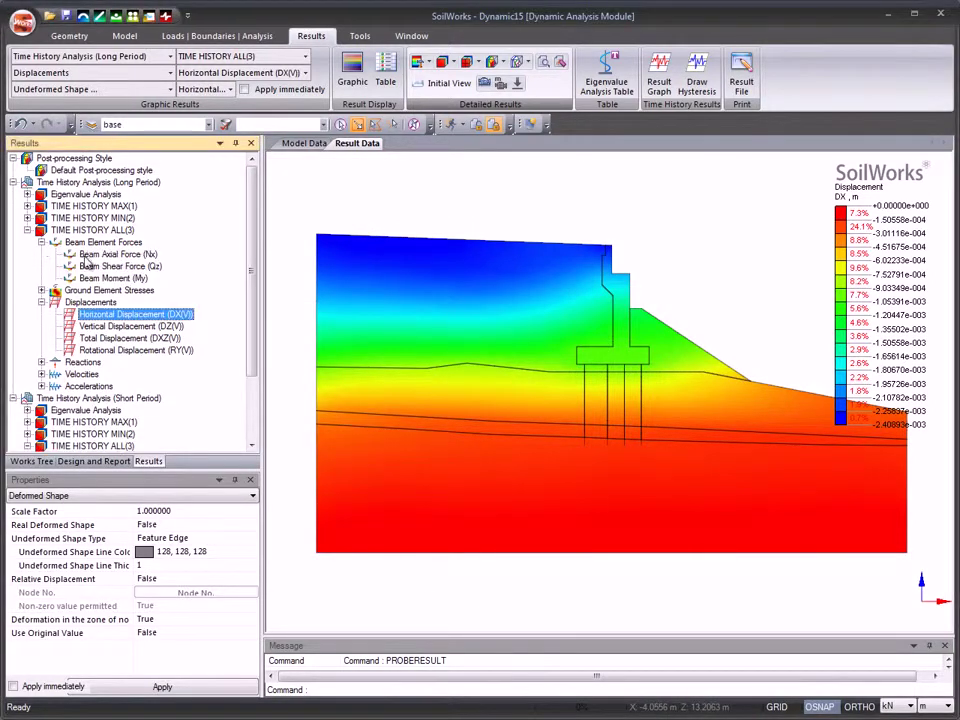
pyautogui.click(115, 255)
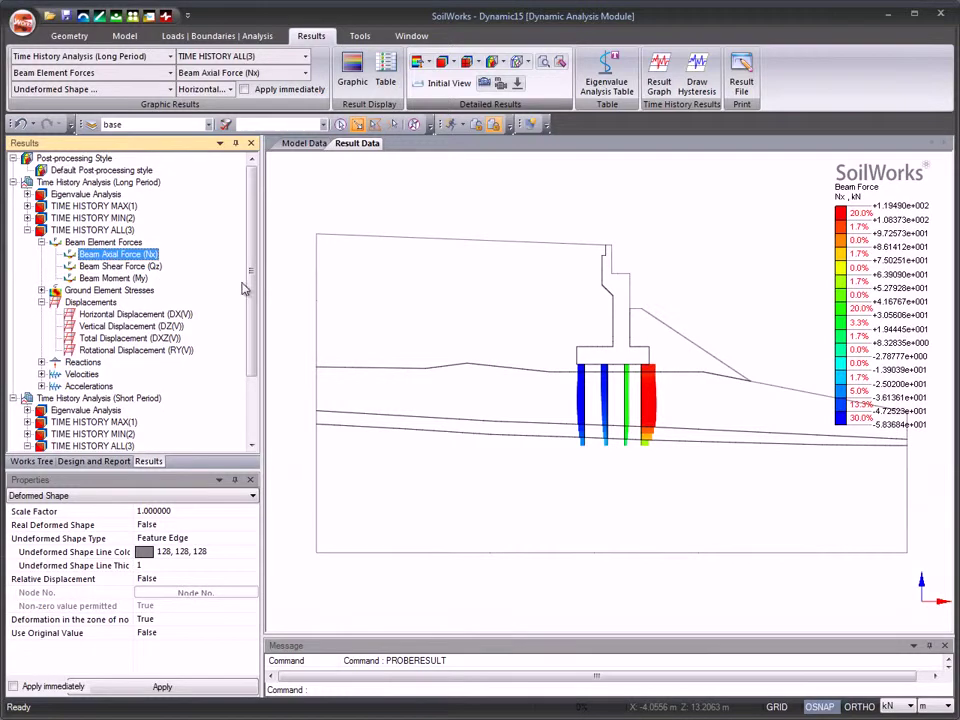
pyautogui.moveTo(249, 291); pyautogui.dragTo(250, 352)
pyautogui.click(41, 374)
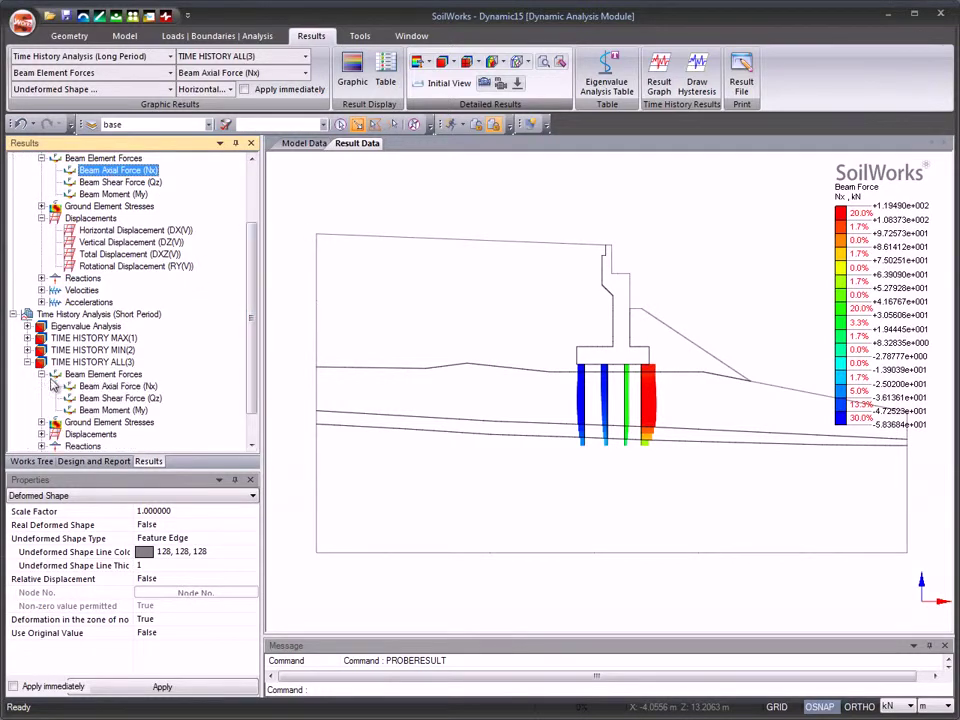
pyautogui.click(117, 386)
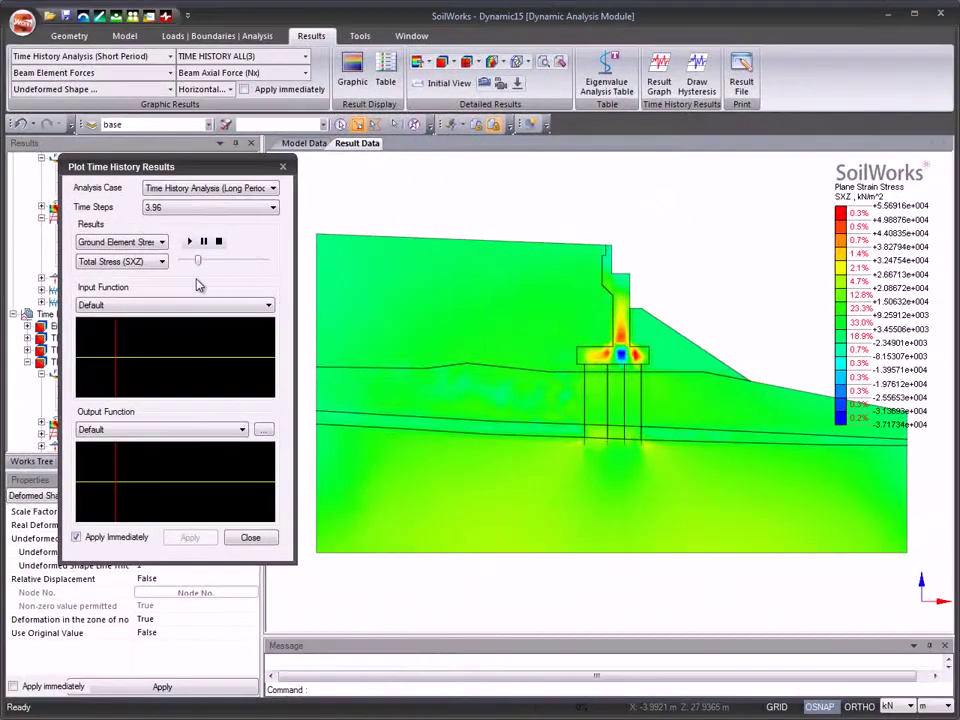
# Set the SXZ stress plot's input function to 1968; Tokachi: Hachinohe.
pyautogui.click(185, 305)
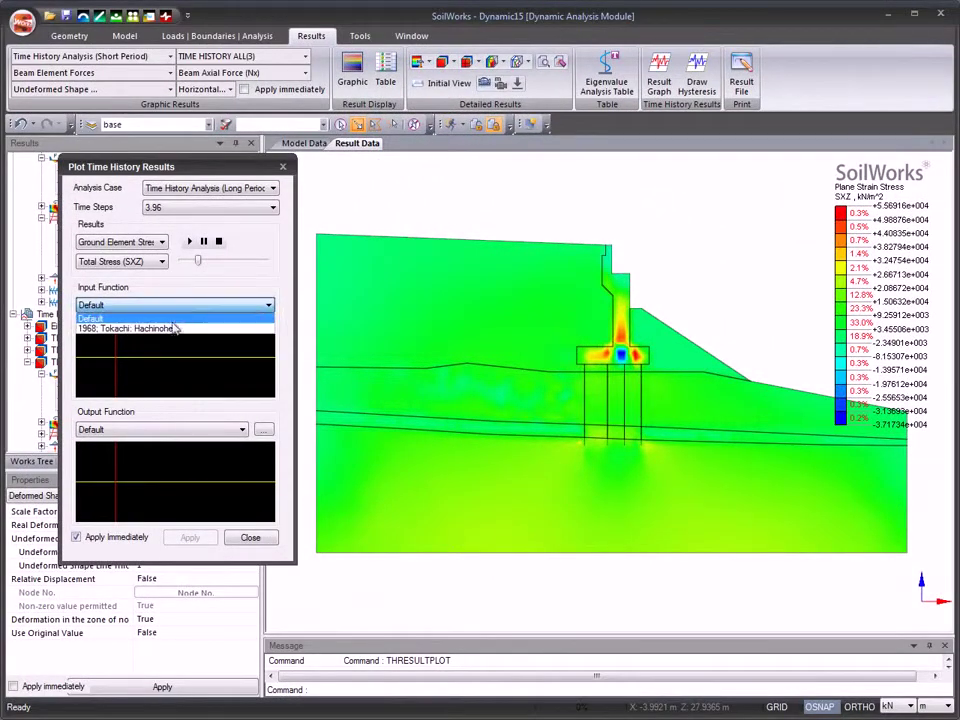